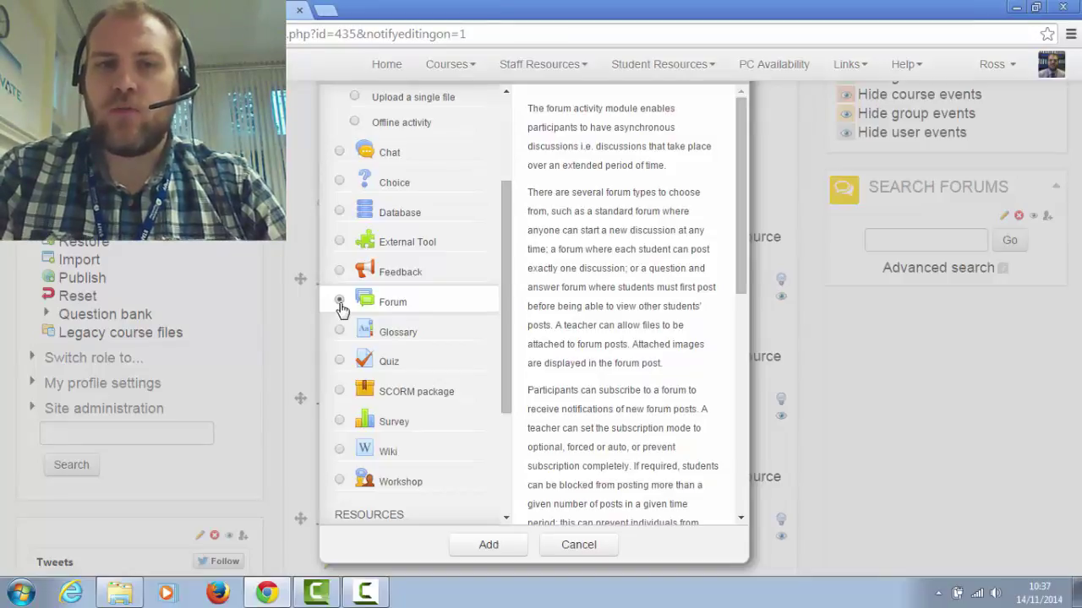
# Add a new Forum activity to the Blended Learning section after reading through the activity's description.
pyautogui.click(339, 302)
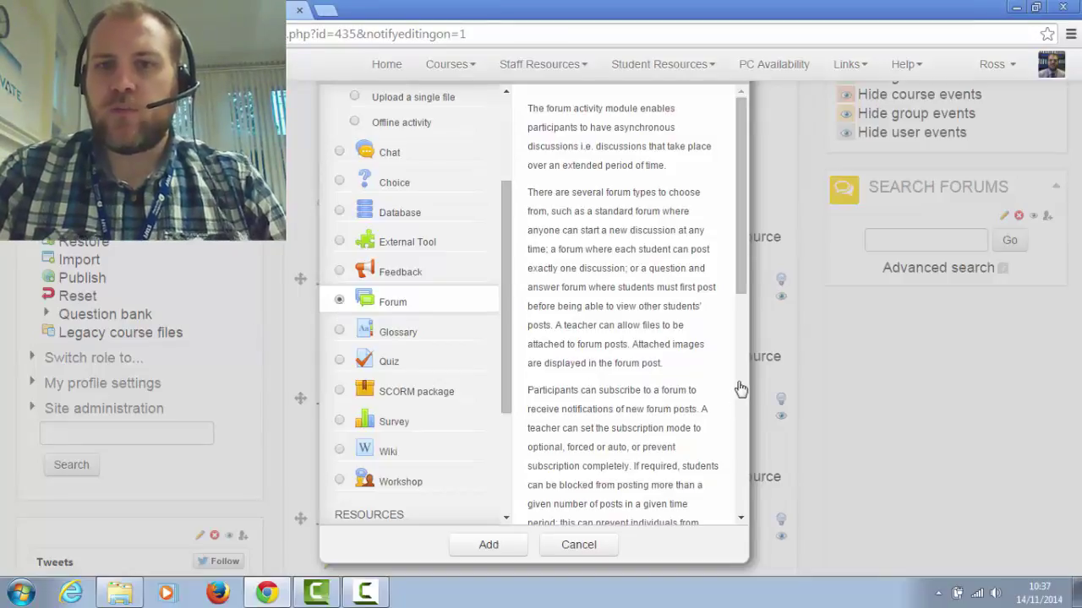
pyautogui.scroll(-2, 619, 227)
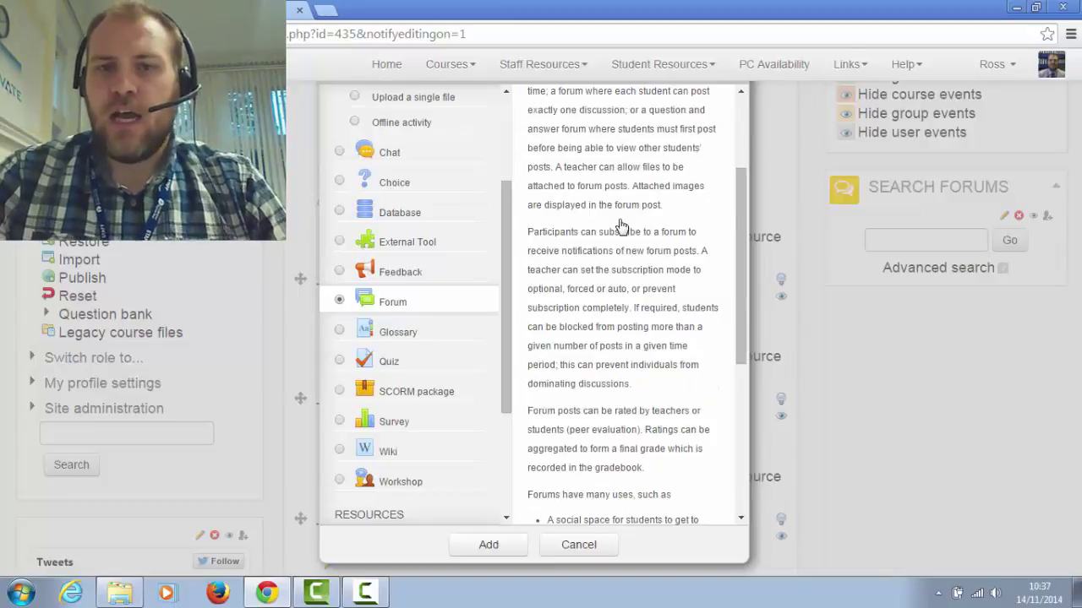
pyautogui.scroll(-1, 619, 227)
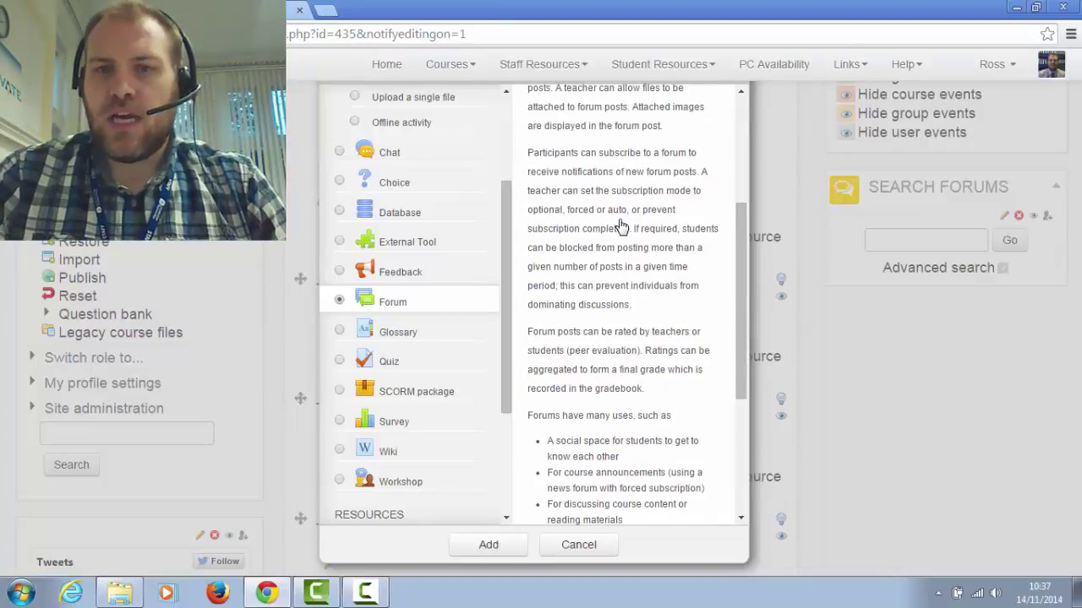
pyautogui.scroll(-3, 621, 226)
pyautogui.scroll(-1, 621, 226)
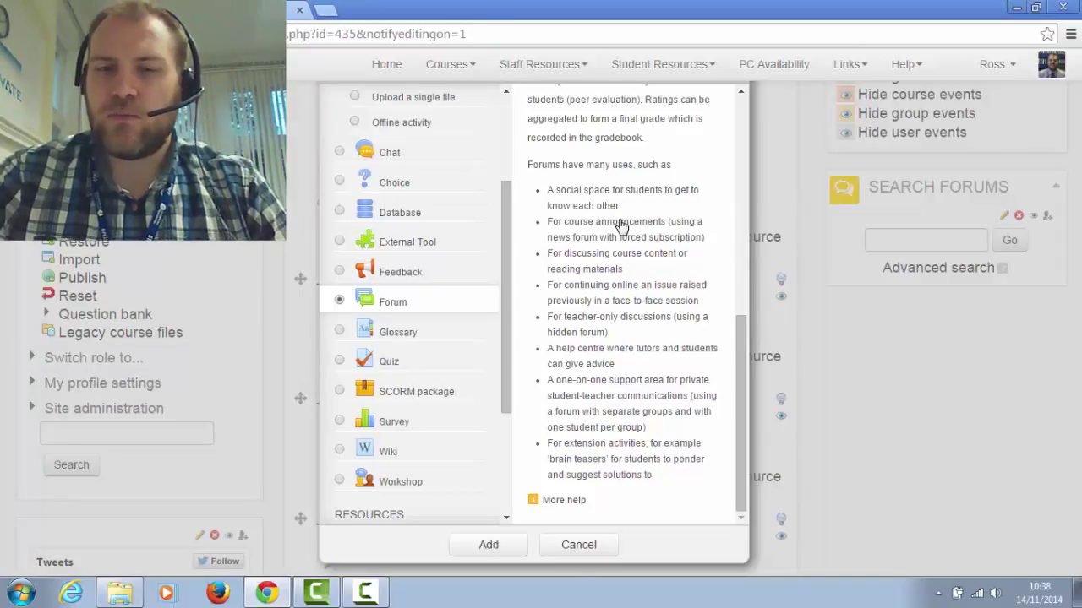
pyautogui.click(496, 545)
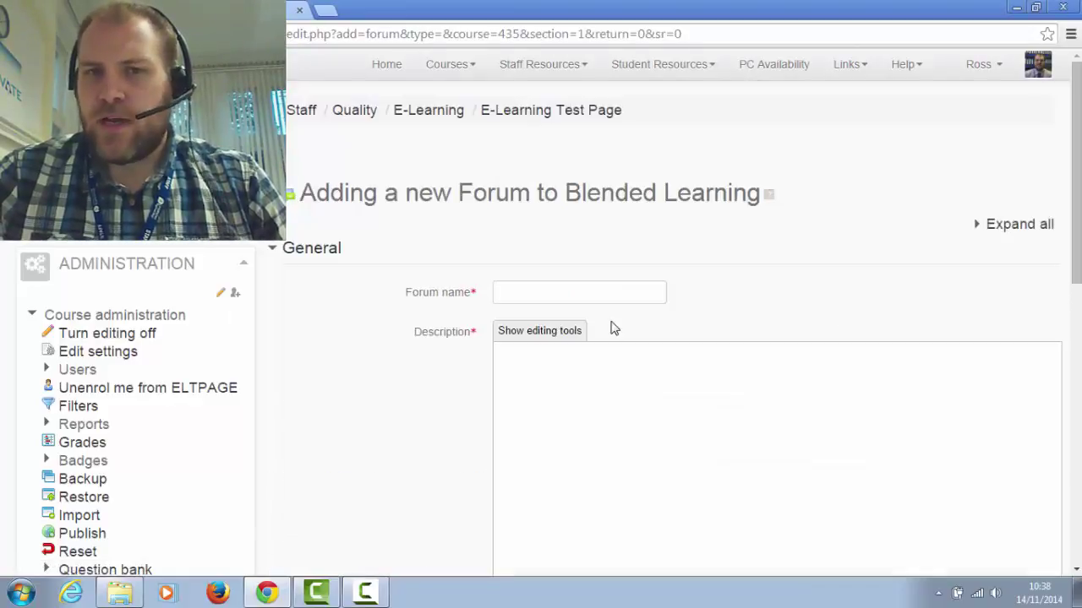
# Show the editing tools for the forum description and look over the general settings of the form.
pyautogui.click(555, 337)
pyautogui.scroll(-1, 686, 296)
pyautogui.scroll(-1, 686, 293)
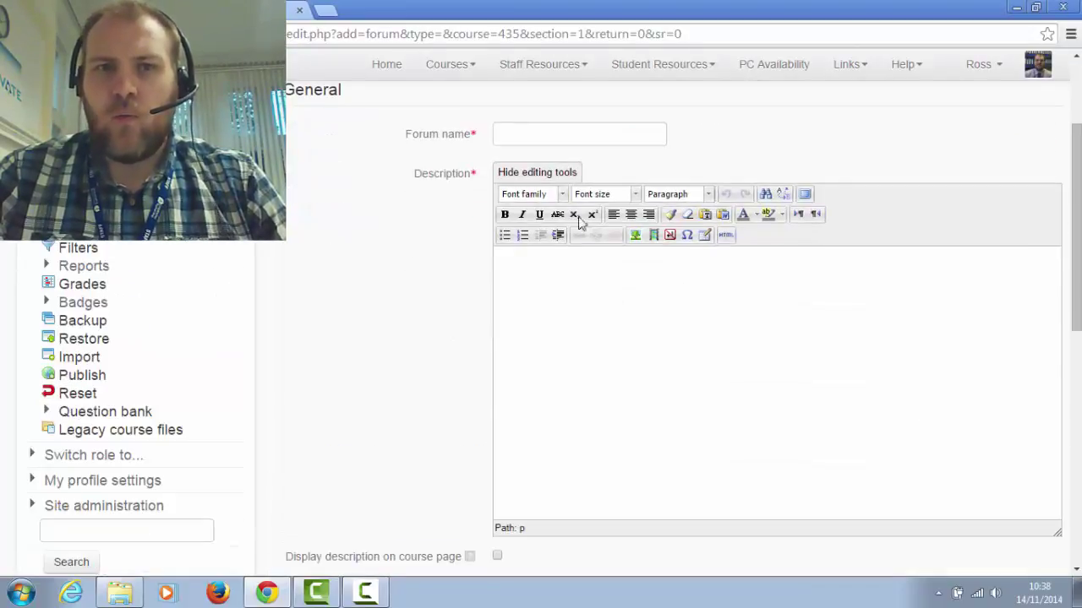
pyautogui.scroll(-2, 495, 141)
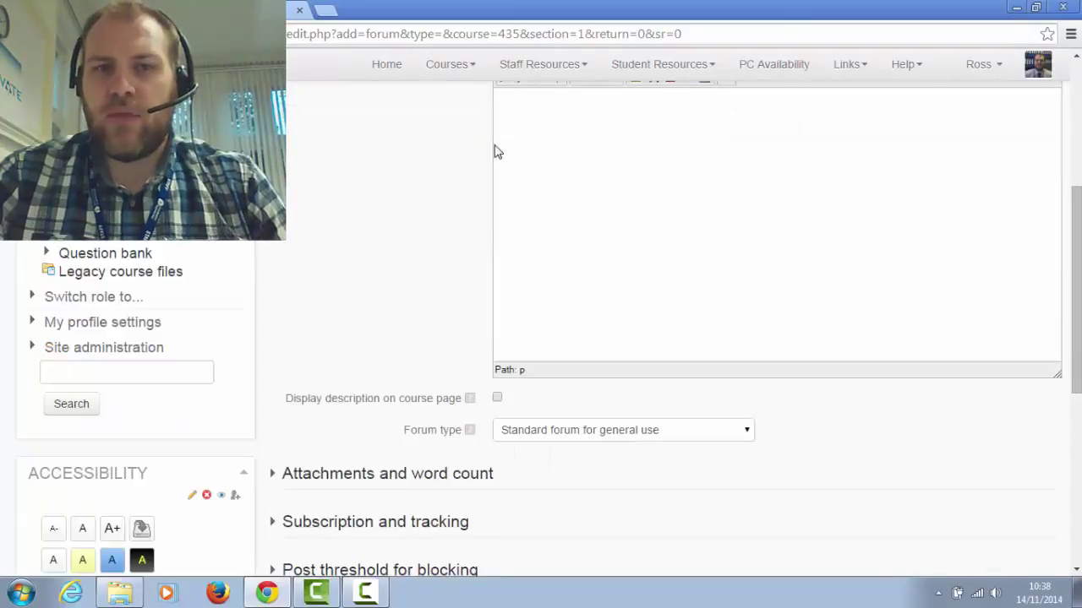
pyautogui.scroll(2, 496, 150)
pyautogui.scroll(-3, 497, 149)
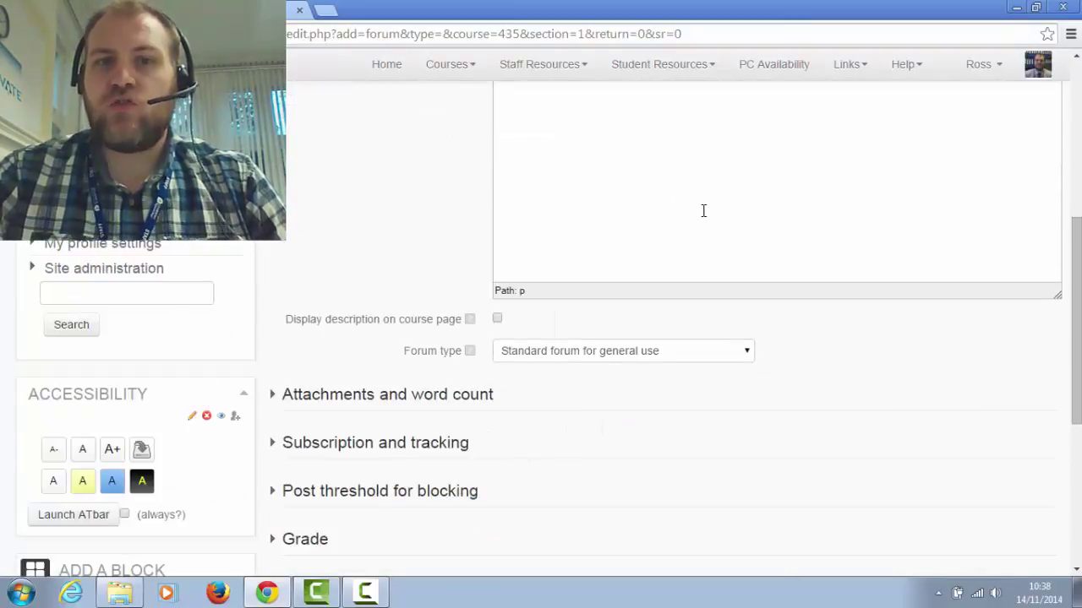
pyautogui.scroll(2, 690, 210)
pyautogui.scroll(2, 627, 245)
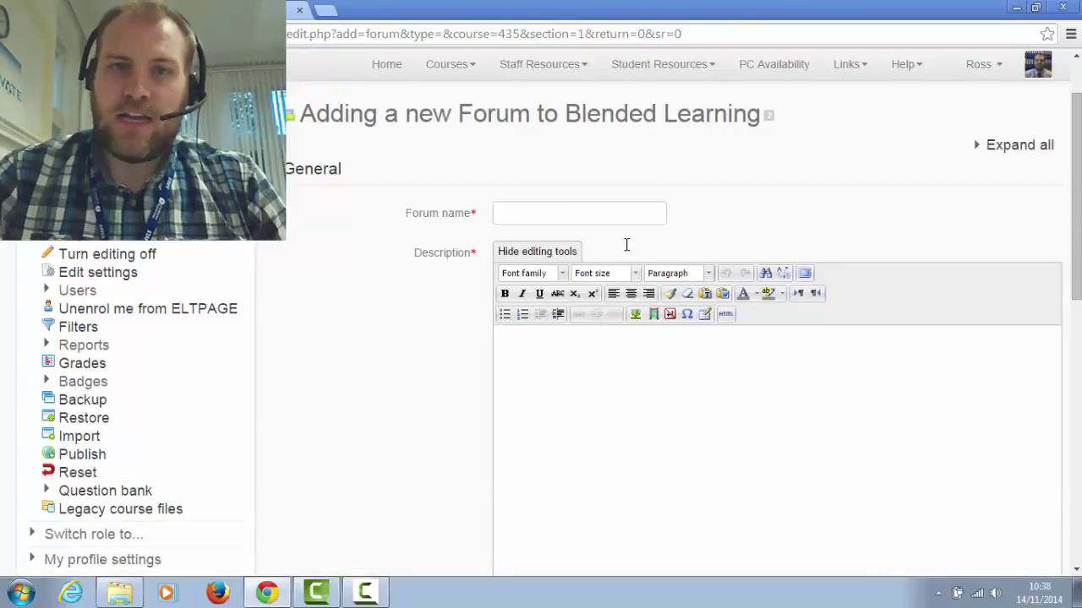
# Name the forum "Blended Learning Discussion".
pyautogui.click(521, 215)
pyautogui.write('Blended')
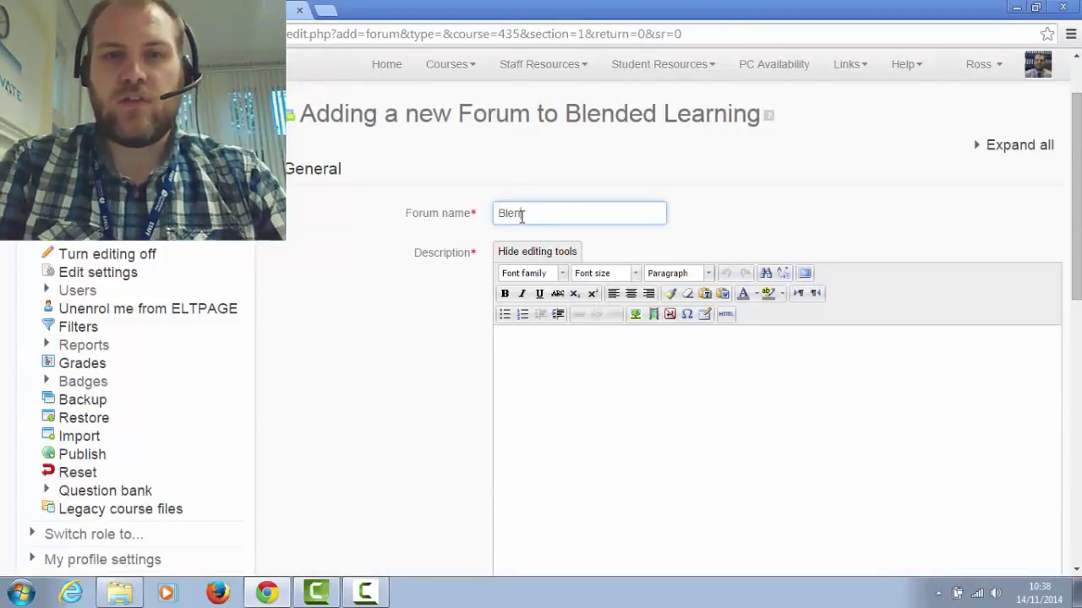
pyautogui.press('BackSpace')
pyautogui.press('BackSpace')
pyautogui.press('BackSpace')
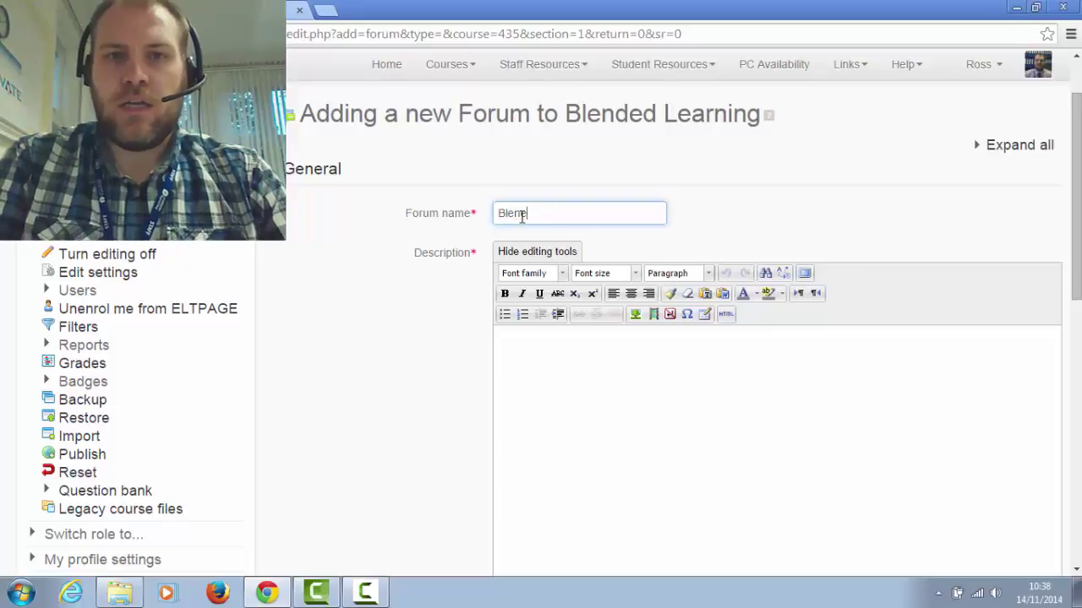
pyautogui.write('ded Learn')
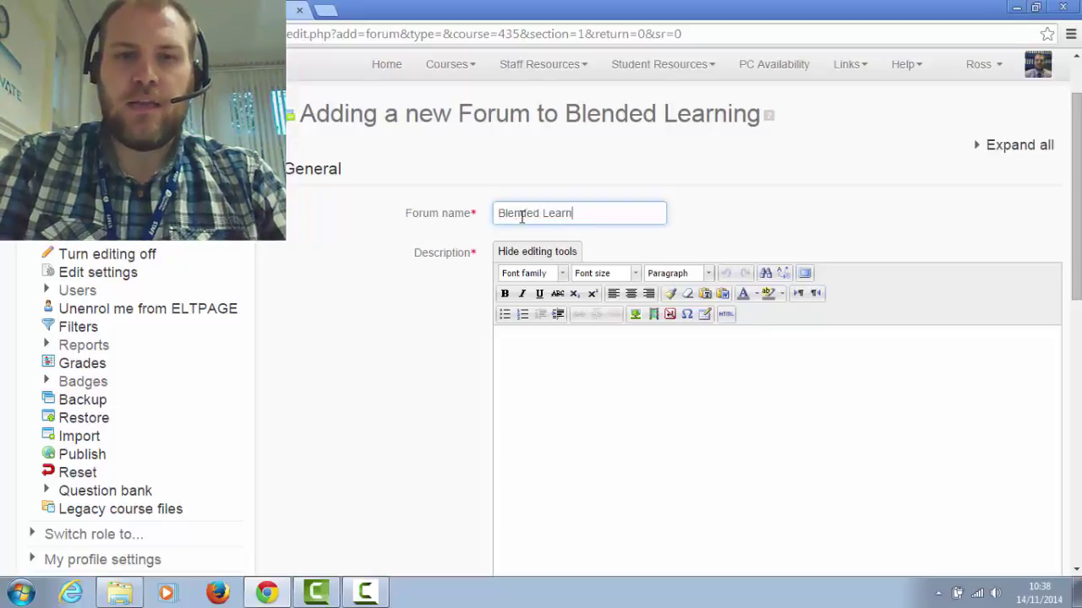
pyautogui.write('ing Discussion')
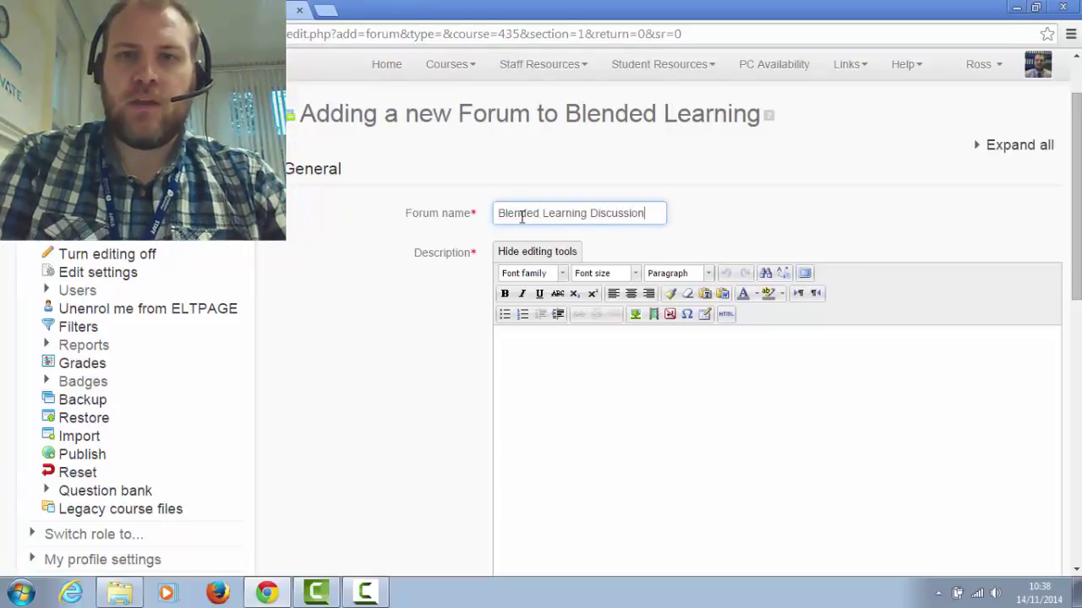
# Enter the forum description "Post your thoughts and questions about how to engage learners with Blended Learning.".
pyautogui.click(575, 345)
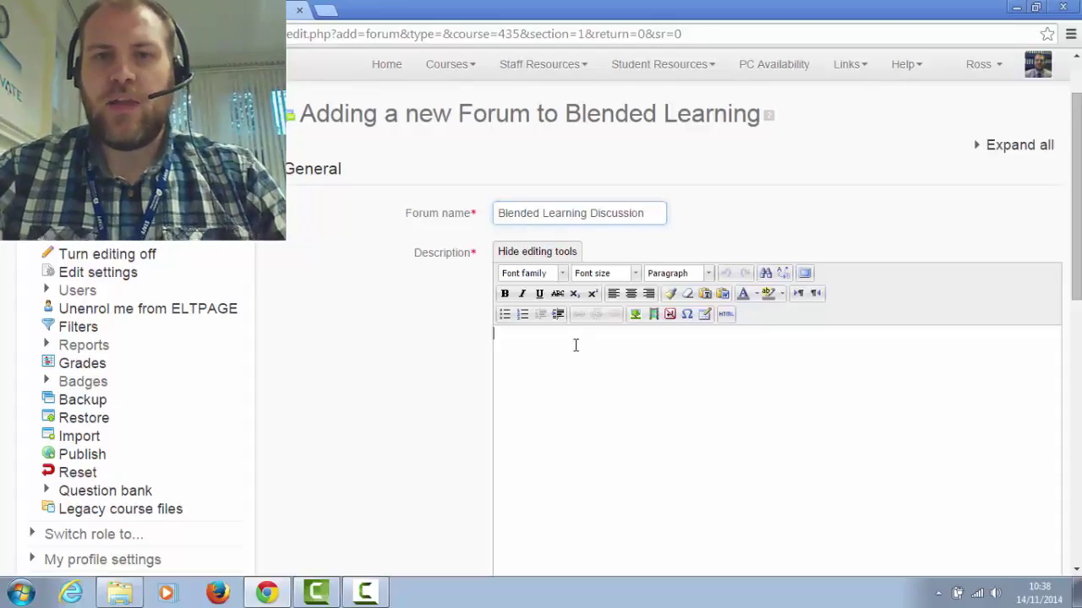
pyautogui.write('P')
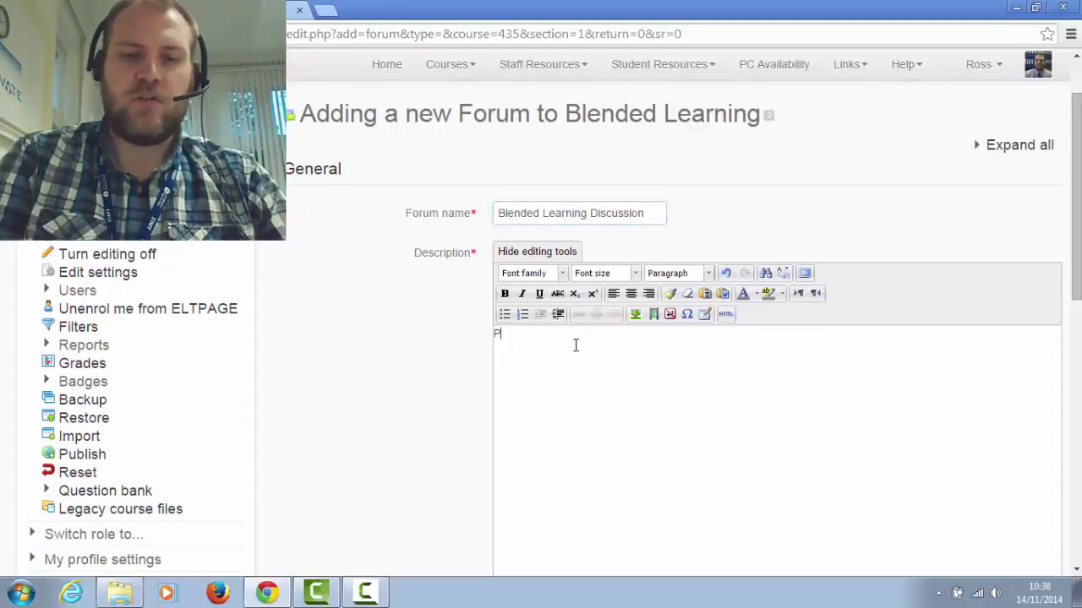
pyautogui.write('ost your thoug')
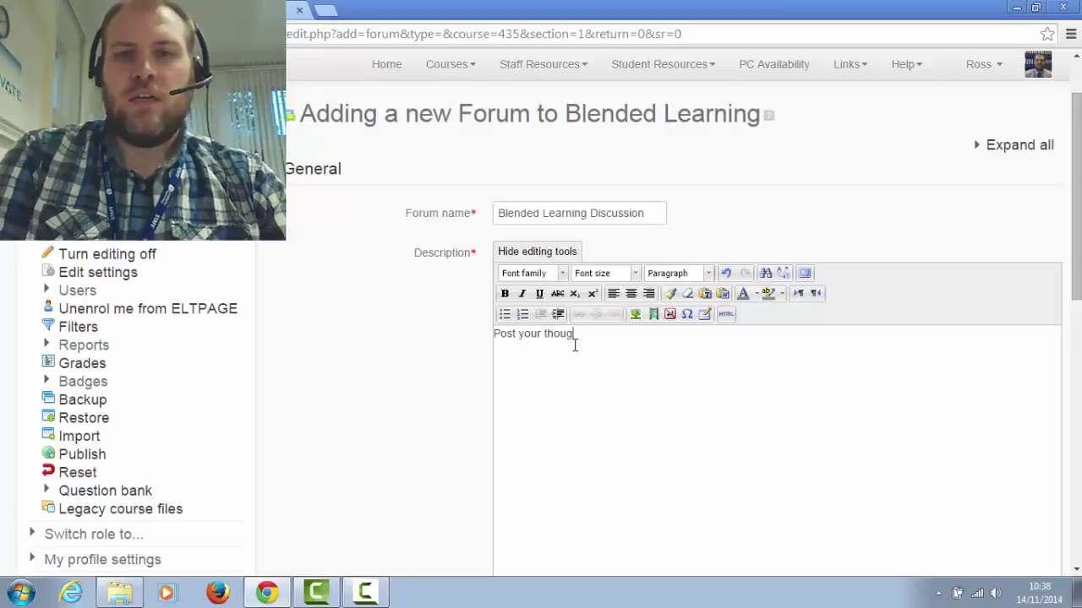
pyautogui.write('hts and qu')
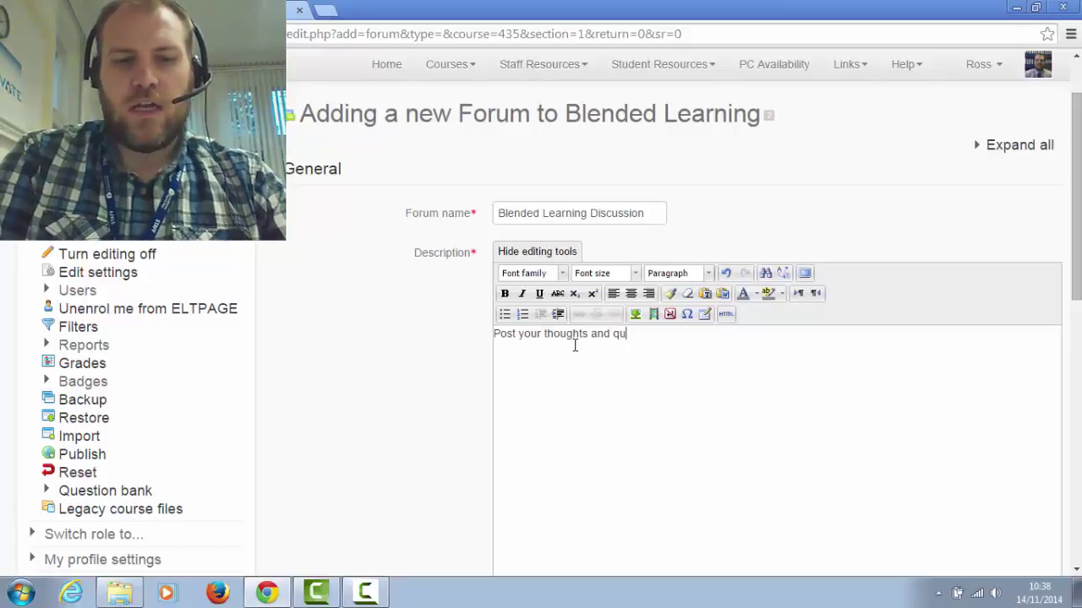
pyautogui.write('estions about ')
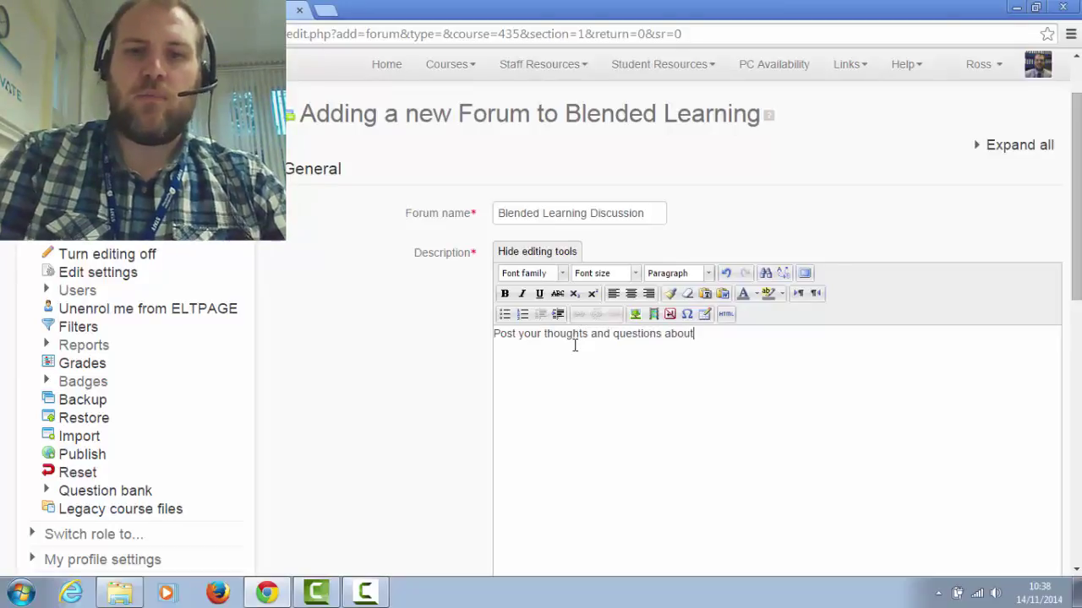
pyautogui.write('how to enga')
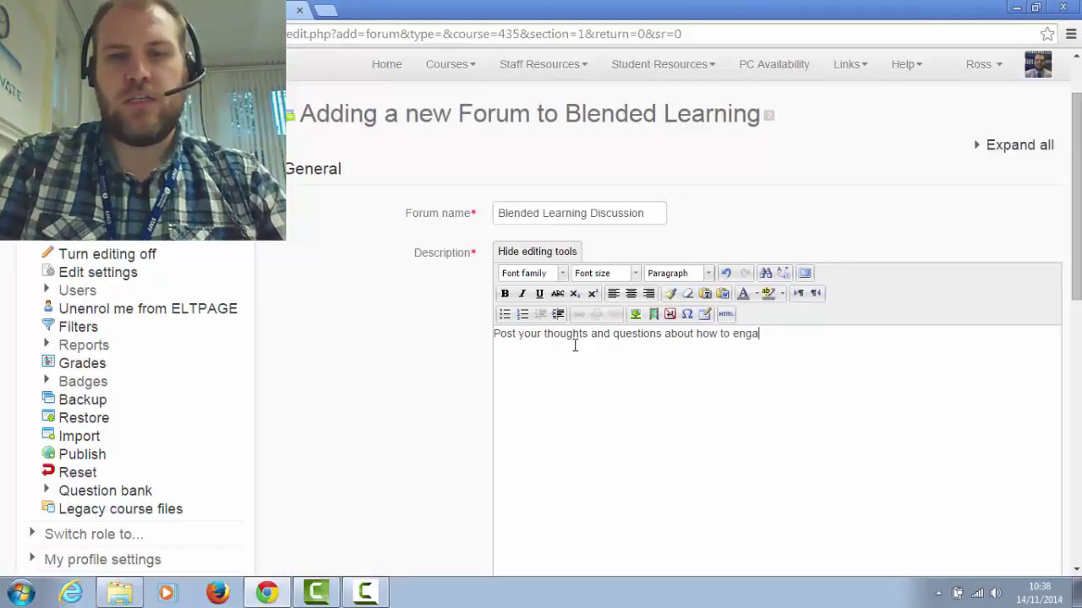
pyautogui.write('ge learners with V')
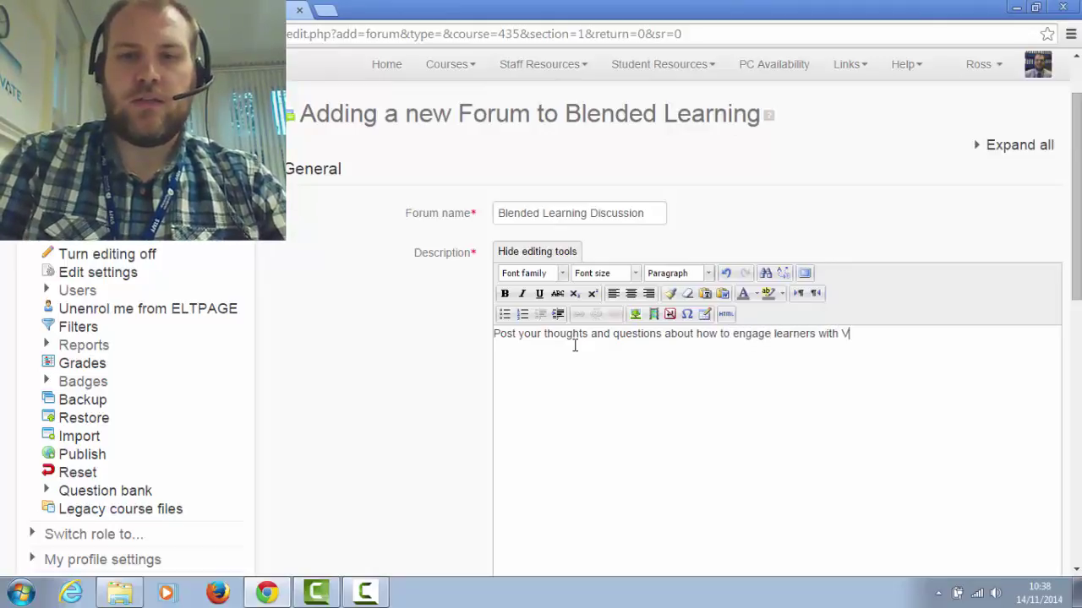
pyautogui.press('BackSpace')
pyautogui.write('Blen')
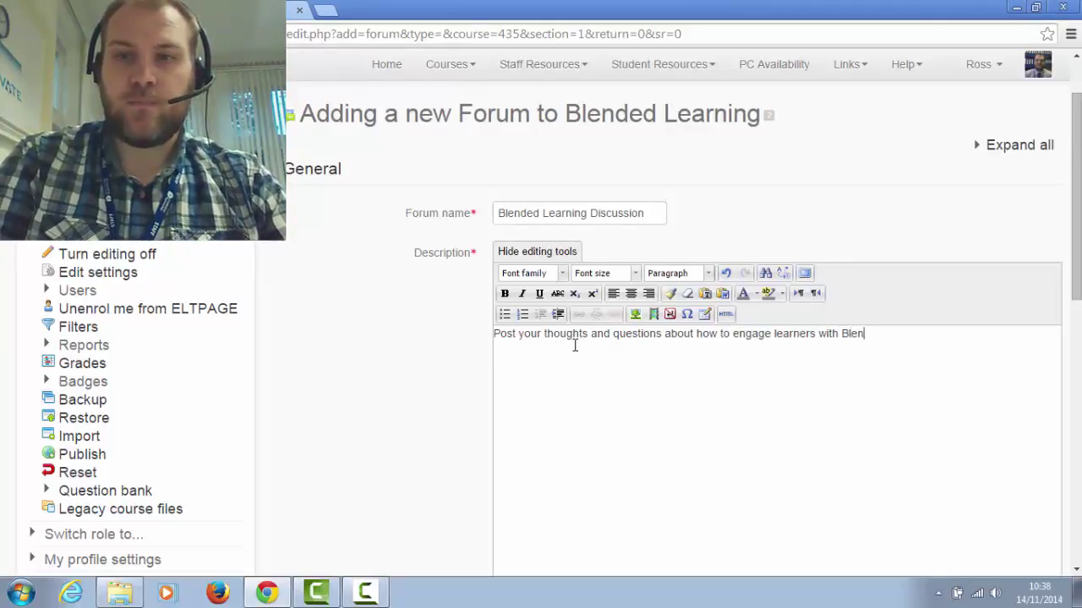
pyautogui.write('ded Learning')
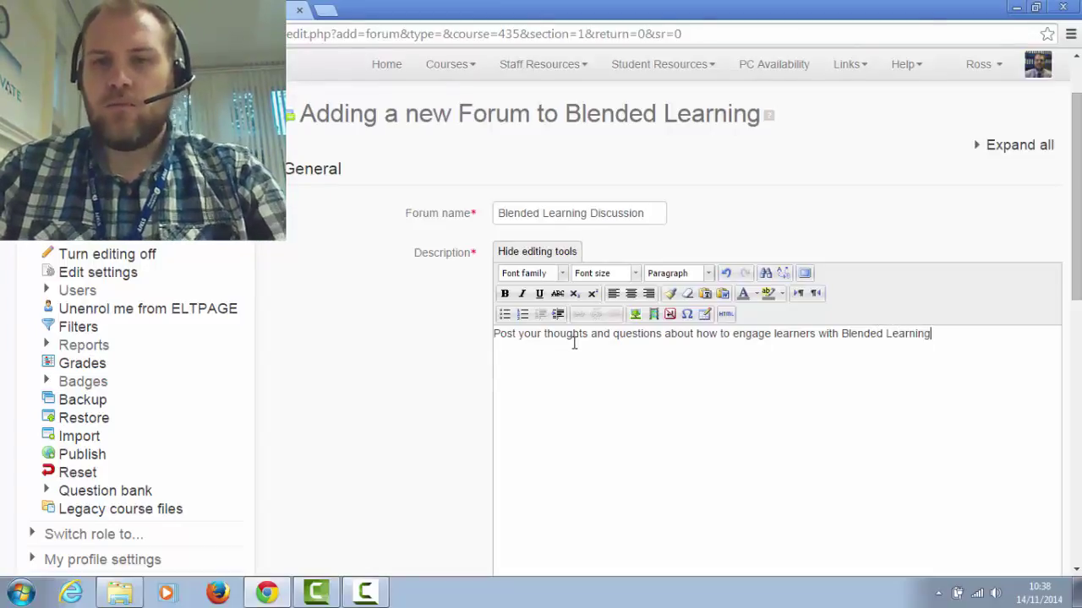
pyautogui.write('.')
# Set the forum type to "A single simple discussion".
pyautogui.scroll(-2, 717, 293)
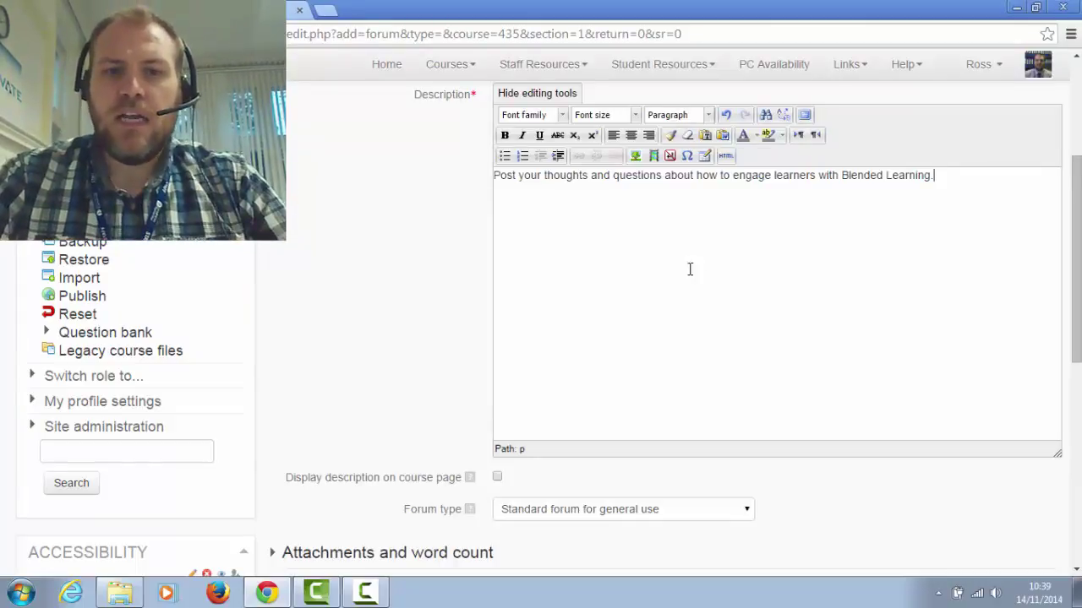
pyautogui.scroll(-1, 676, 279)
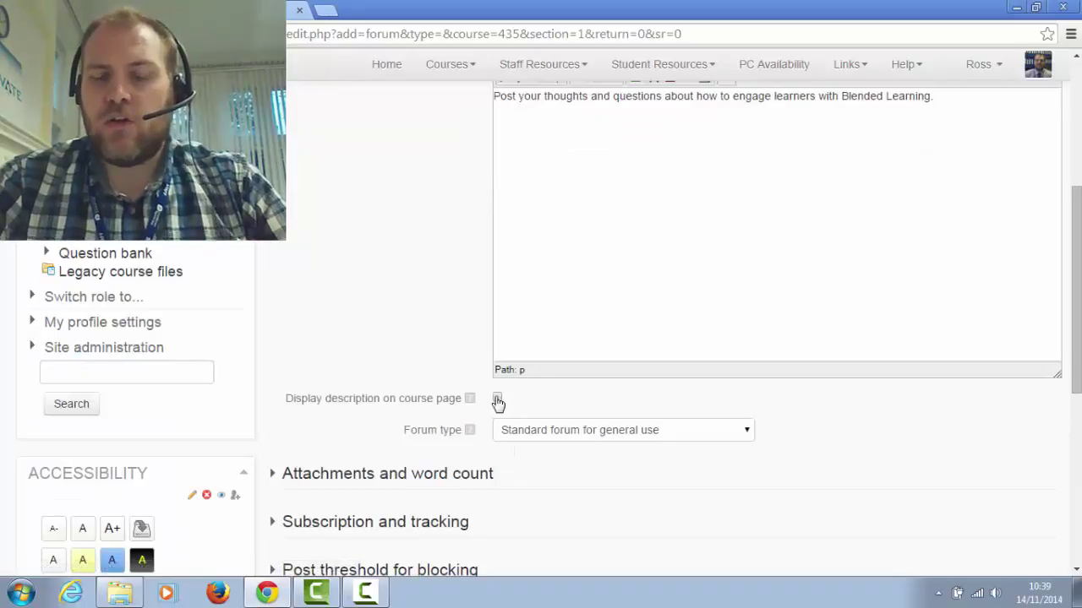
pyautogui.scroll(2, 526, 371)
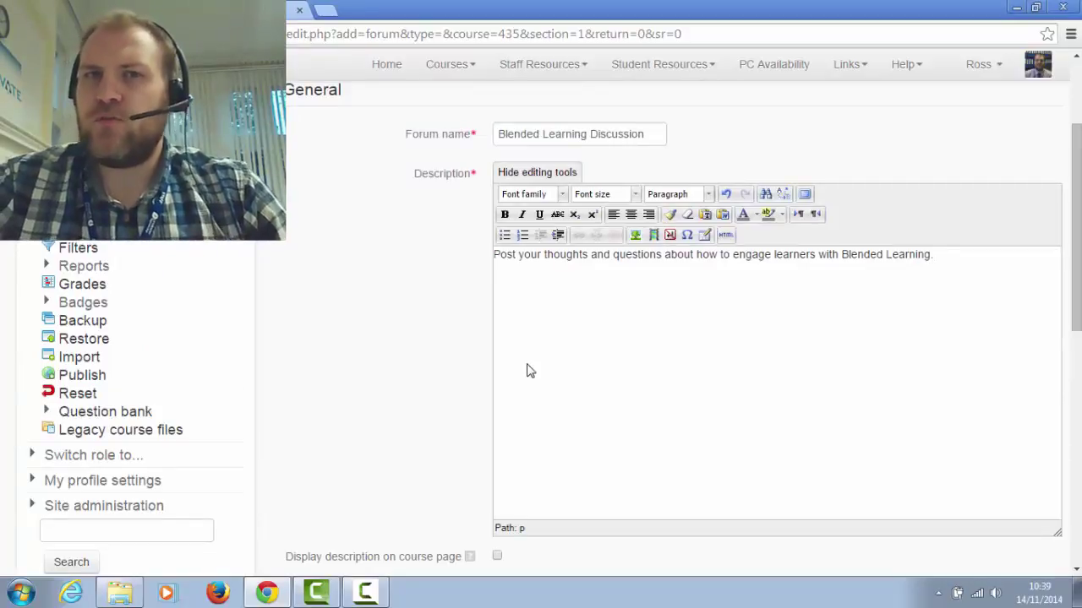
pyautogui.scroll(-1, 526, 371)
pyautogui.scroll(1, 528, 364)
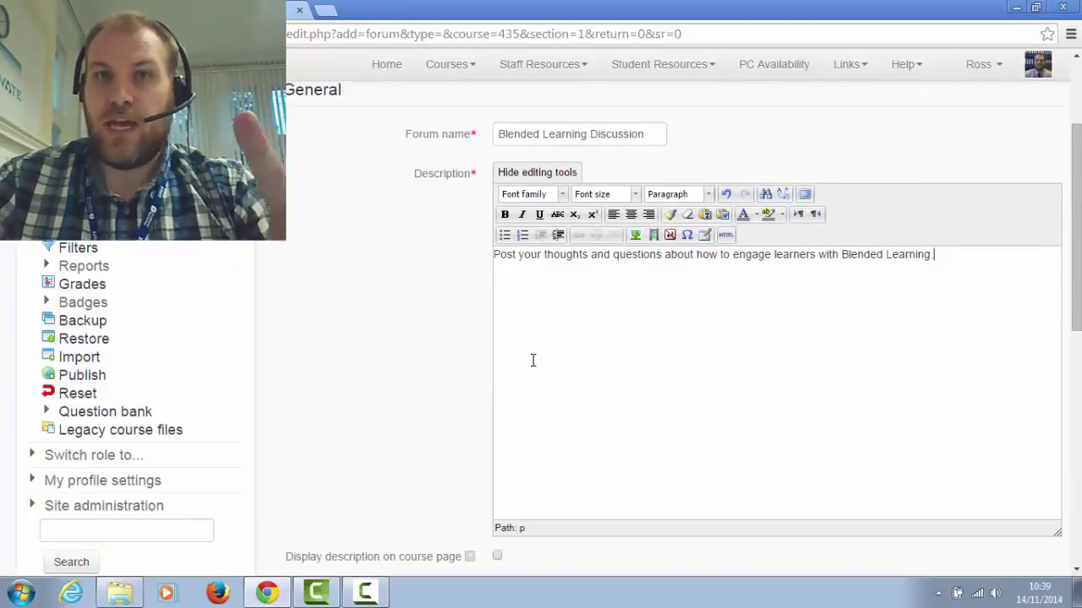
pyautogui.scroll(-4, 532, 360)
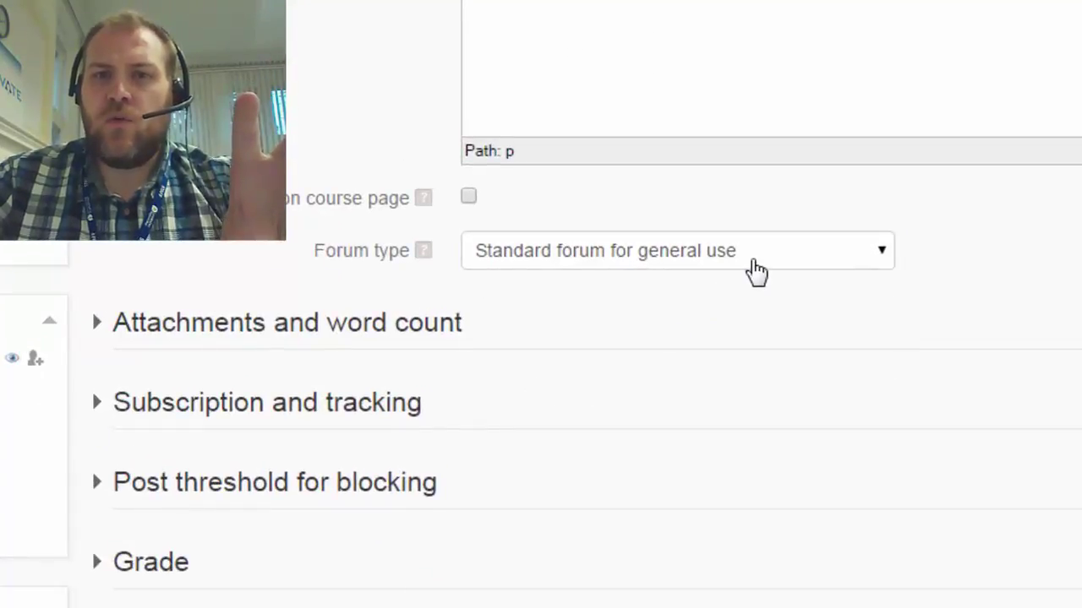
pyautogui.click(753, 264)
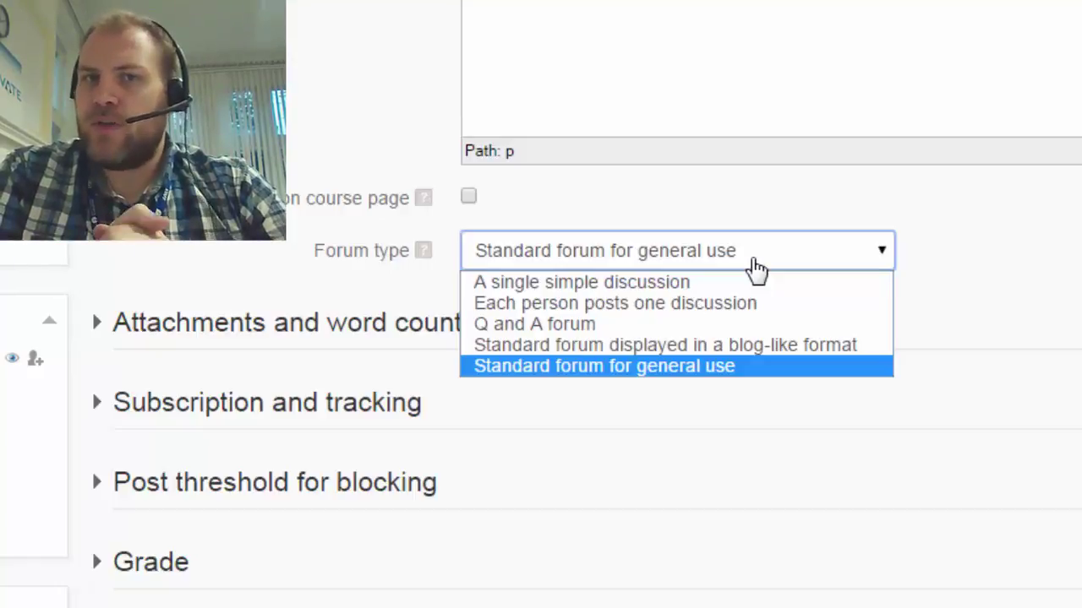
pyautogui.click(676, 284)
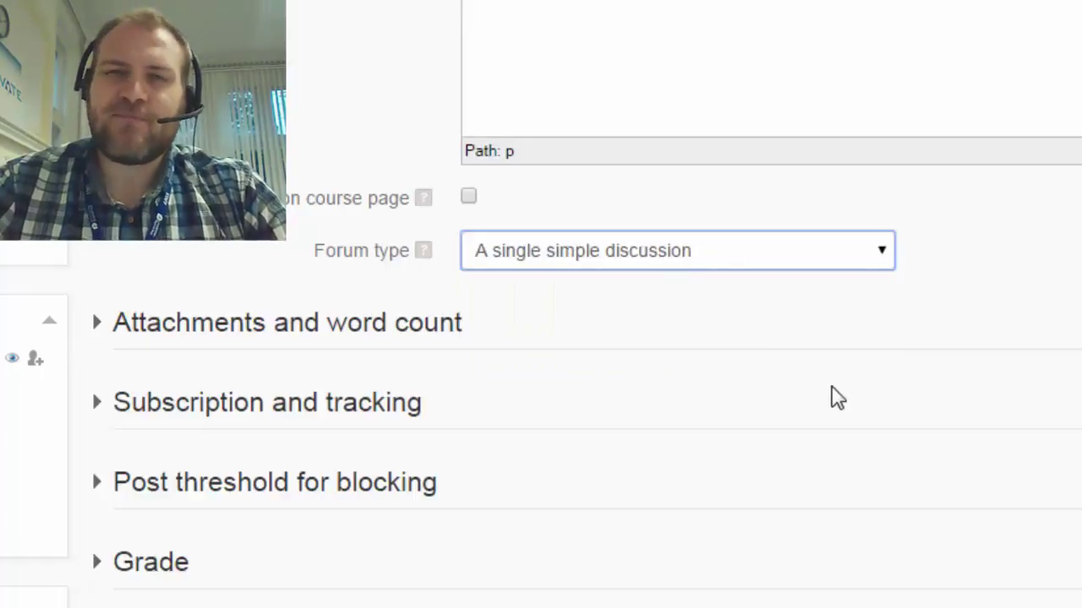
# Review the available forum types again and keep "A single simple discussion" selected.
pyautogui.scroll(7, 835, 397)
pyautogui.scroll(-7, 830, 393)
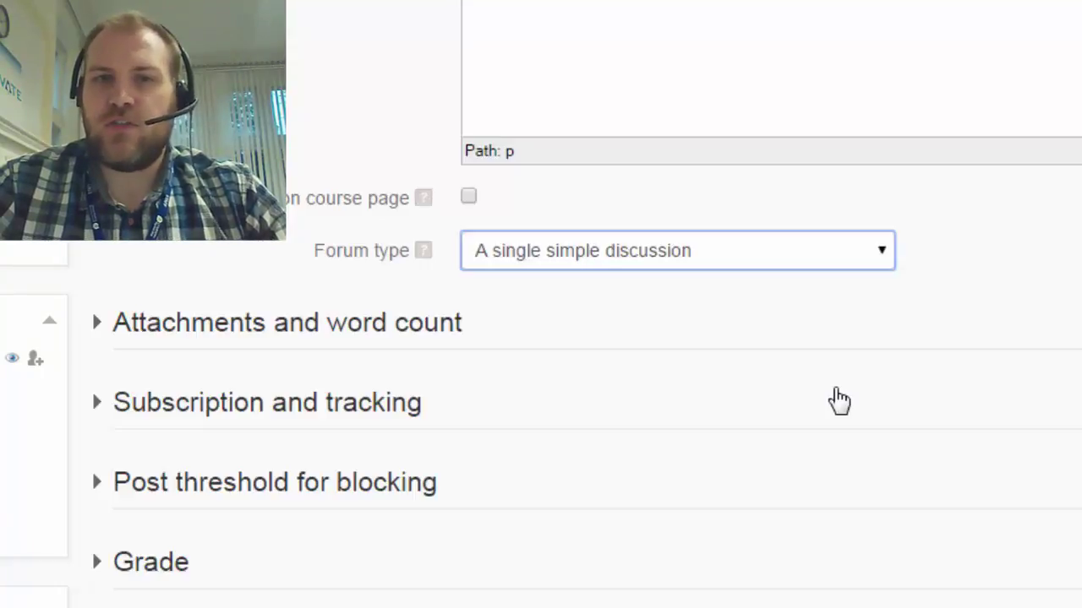
pyautogui.click(843, 266)
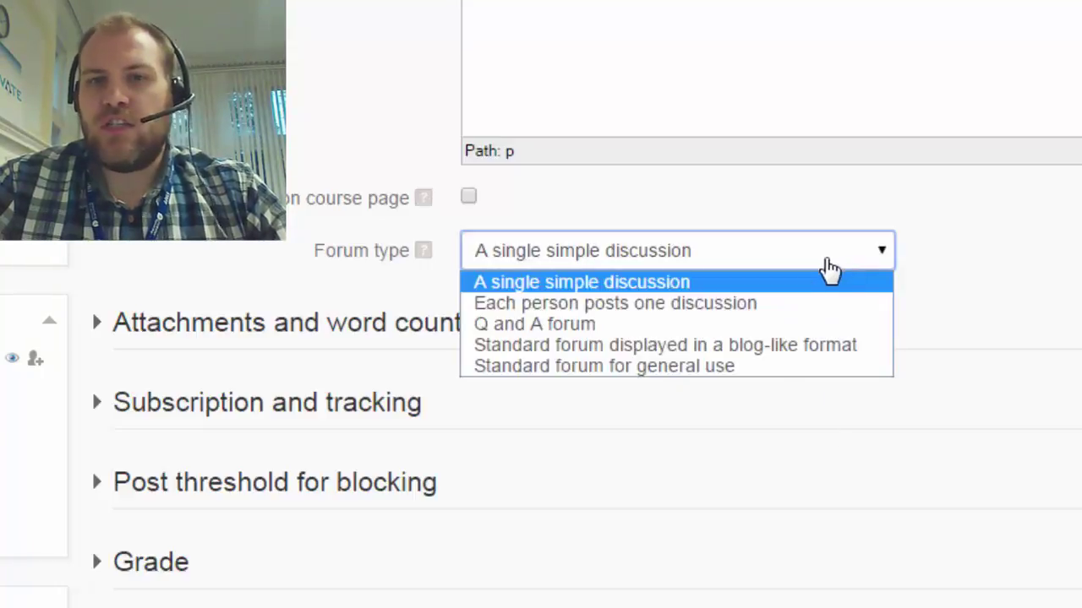
pyautogui.click(757, 287)
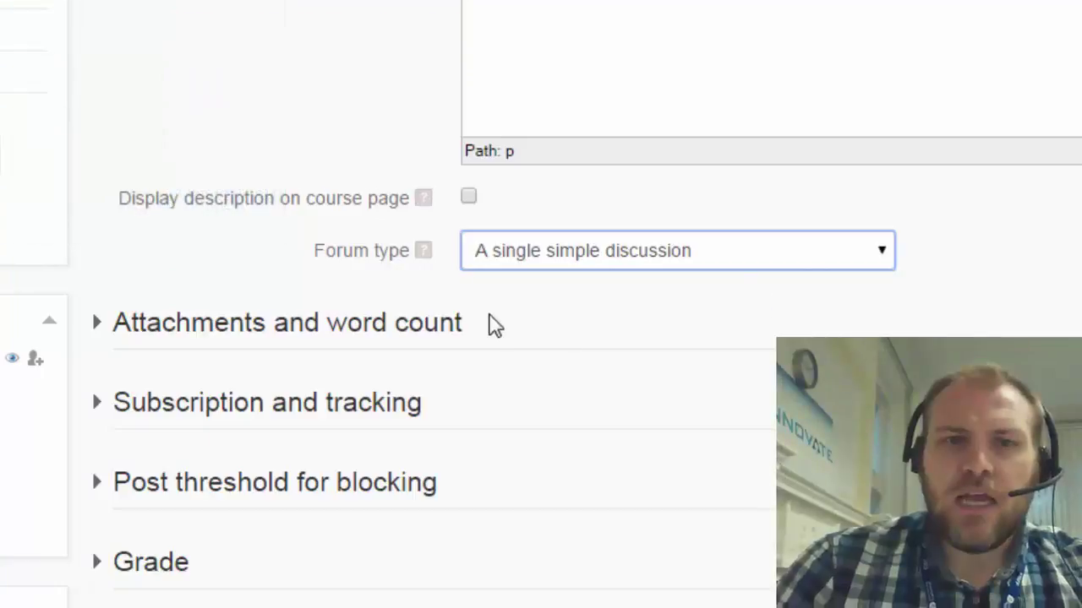
# Expand the attachments and word count settings and check the display word count options without changing them.
pyautogui.scroll(-2, 630, 367)
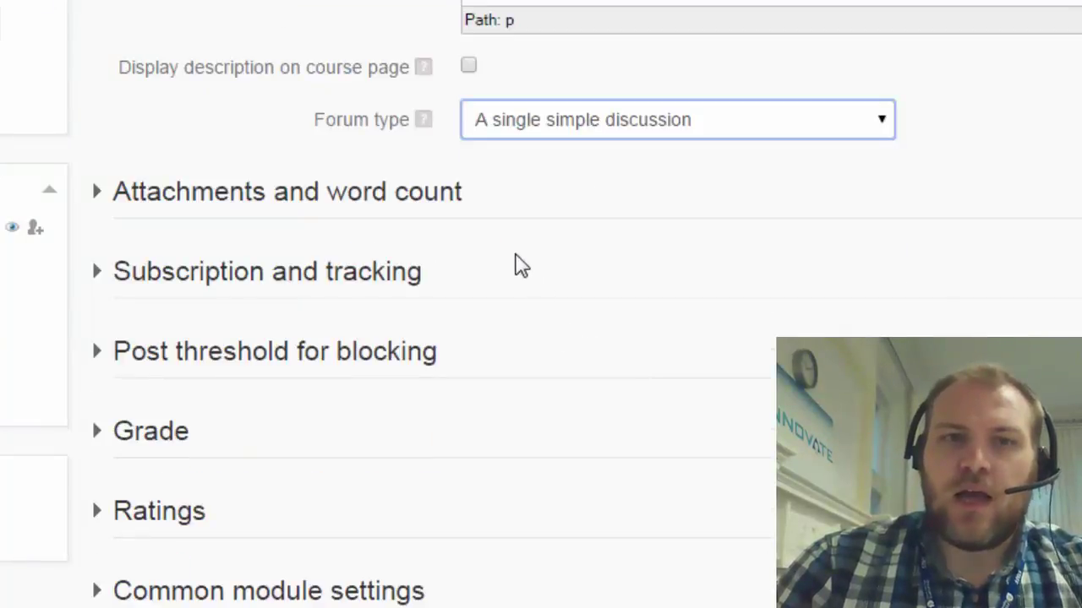
pyautogui.click(211, 193)
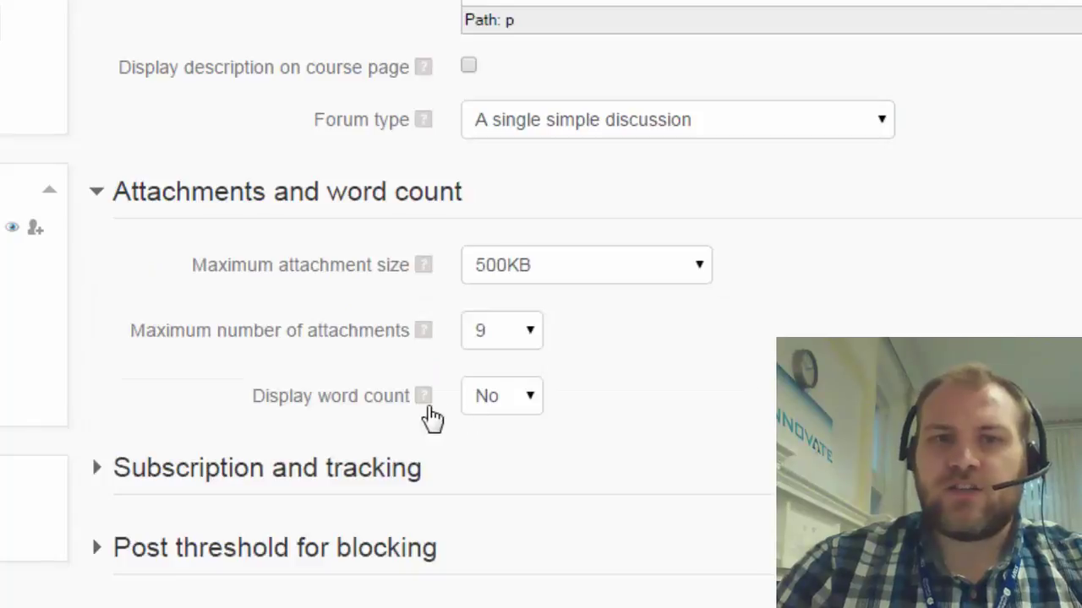
pyautogui.click(514, 404)
pyautogui.click(664, 397)
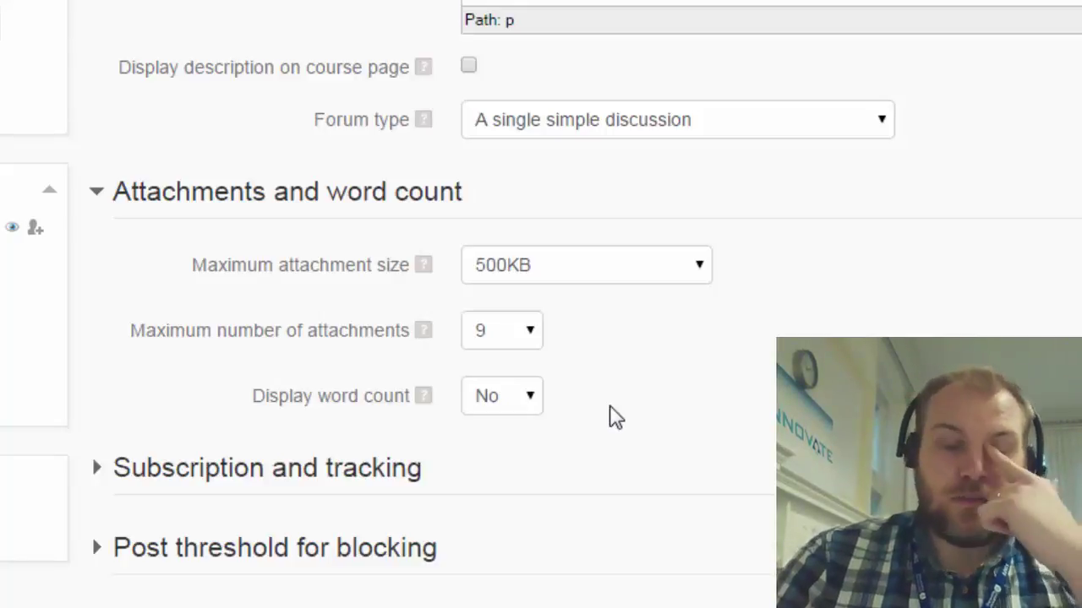
# Check the maximum attachment size options and read the help on the forum's subscription mode.
pyautogui.click(691, 265)
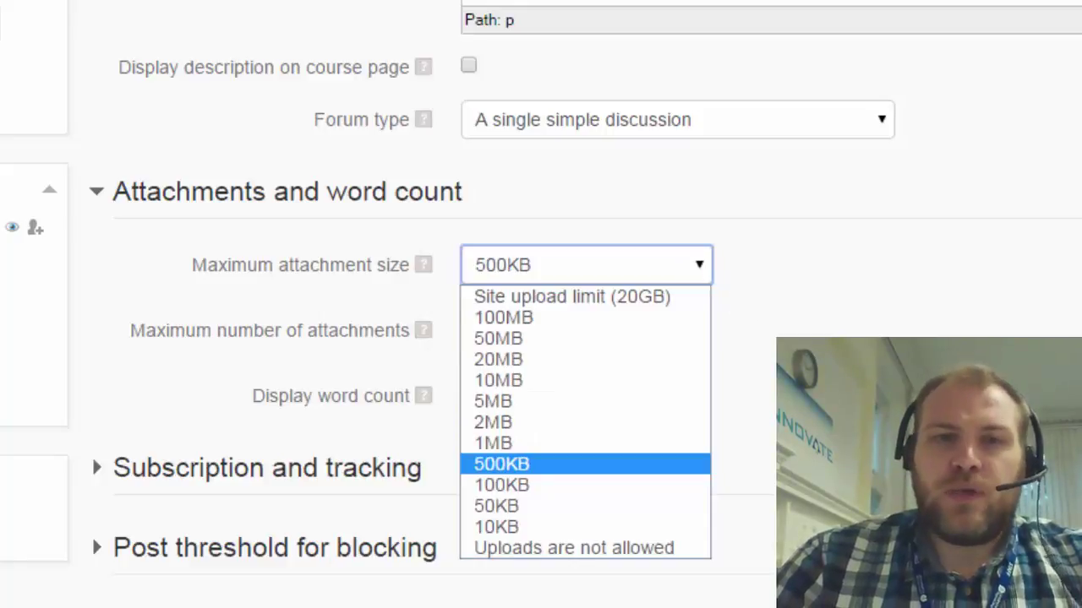
pyautogui.press('Escape')
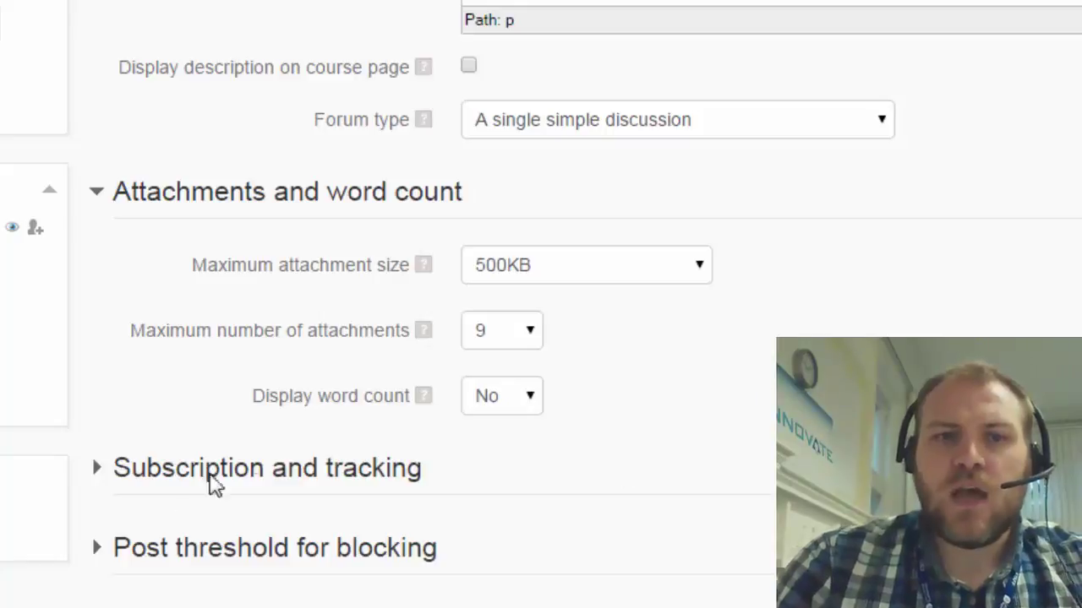
pyautogui.click(251, 471)
pyautogui.scroll(-5, 736, 440)
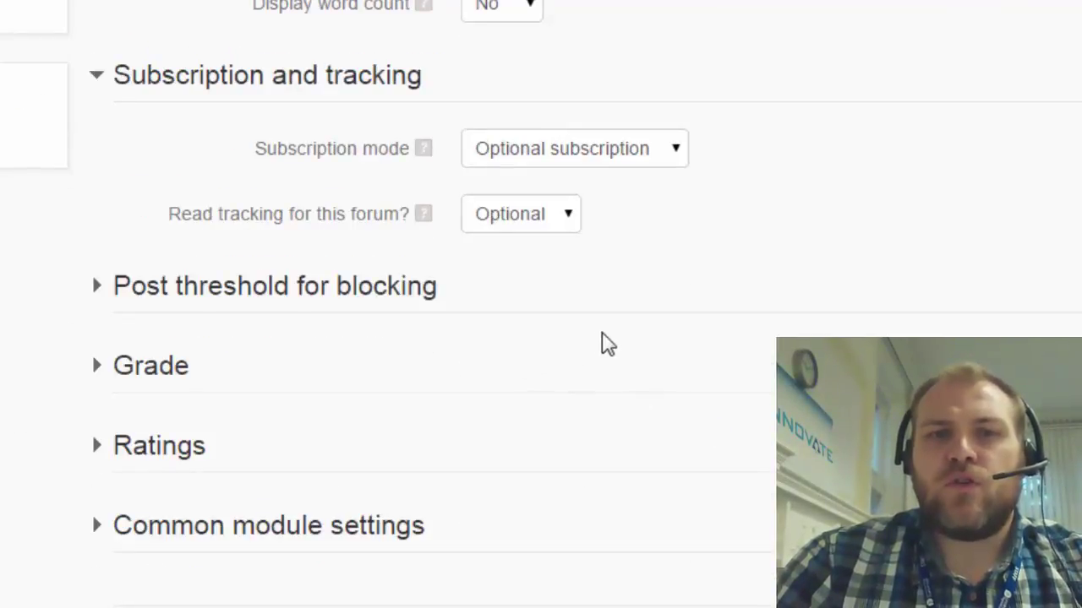
pyautogui.click(422, 152)
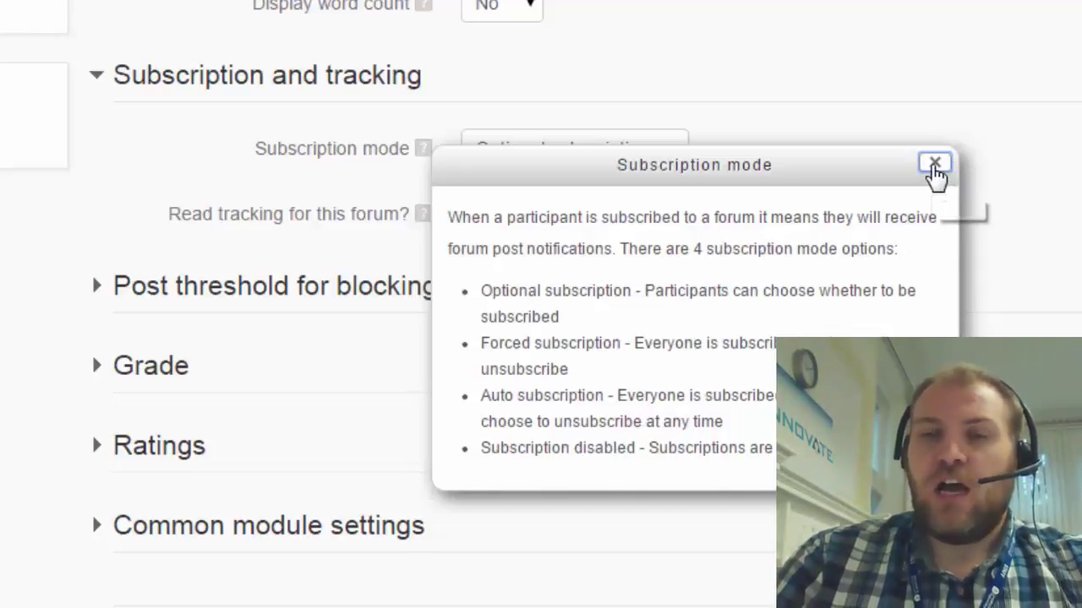
pyautogui.click(935, 164)
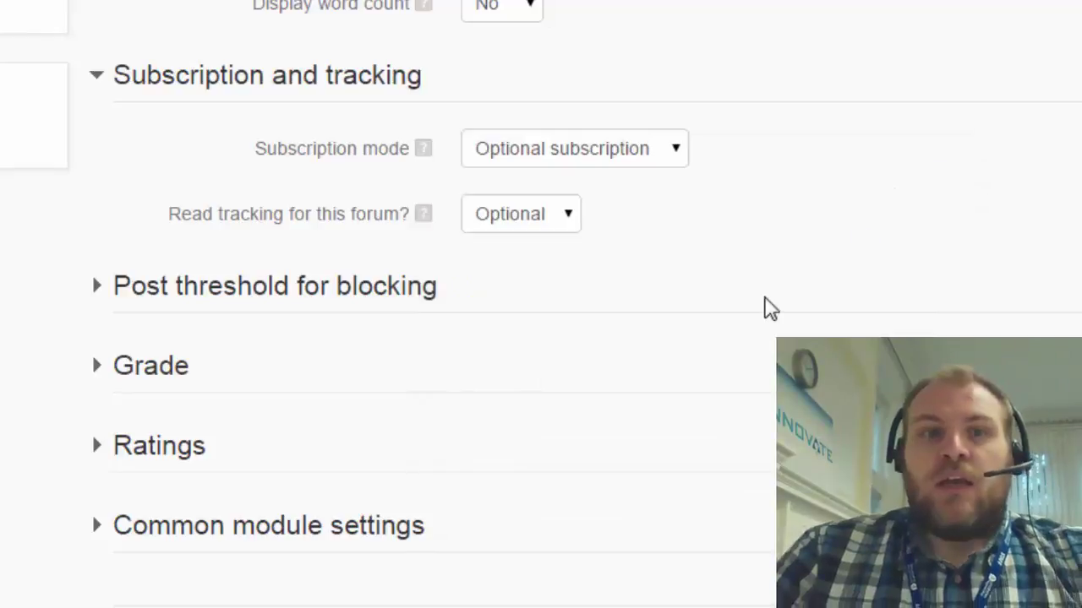
# Expand the post threshold for blocking settings and read the help on the time period for blocking.
pyautogui.scroll(-3, 763, 309)
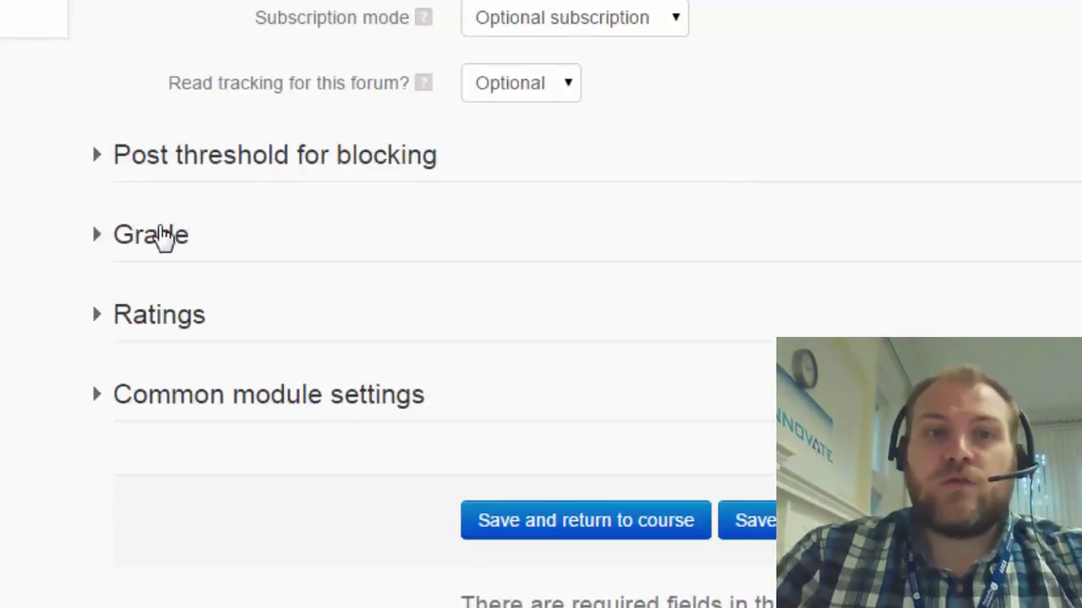
pyautogui.click(234, 159)
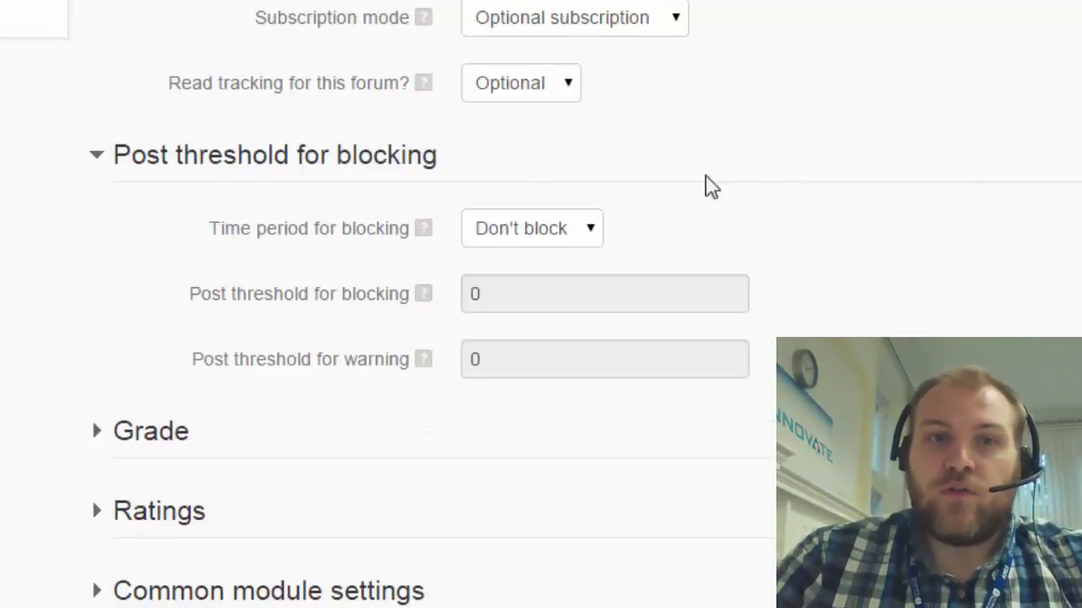
pyautogui.click(422, 235)
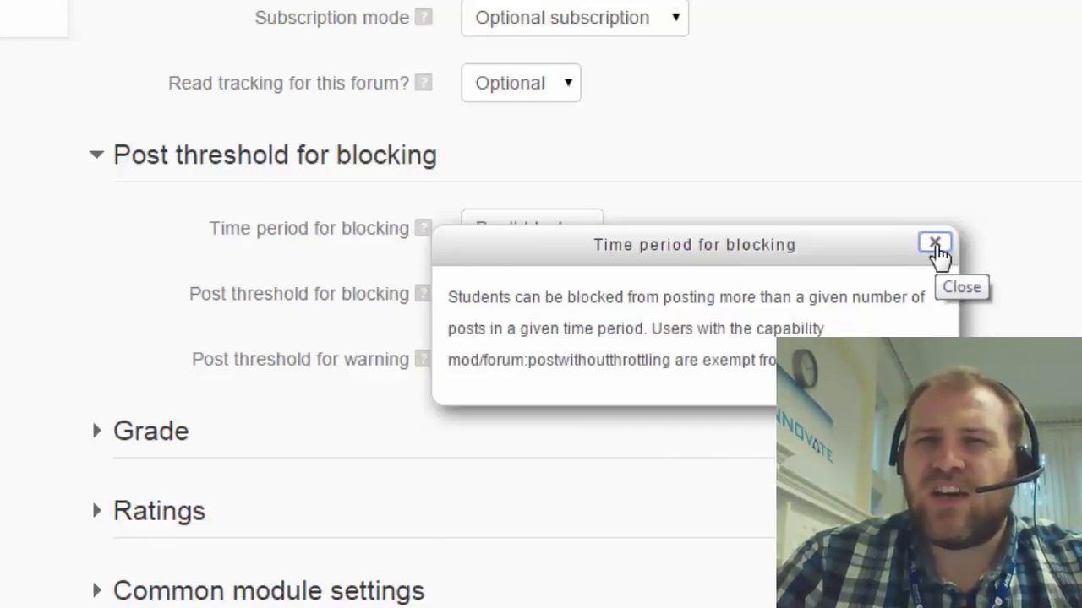
pyautogui.click(935, 245)
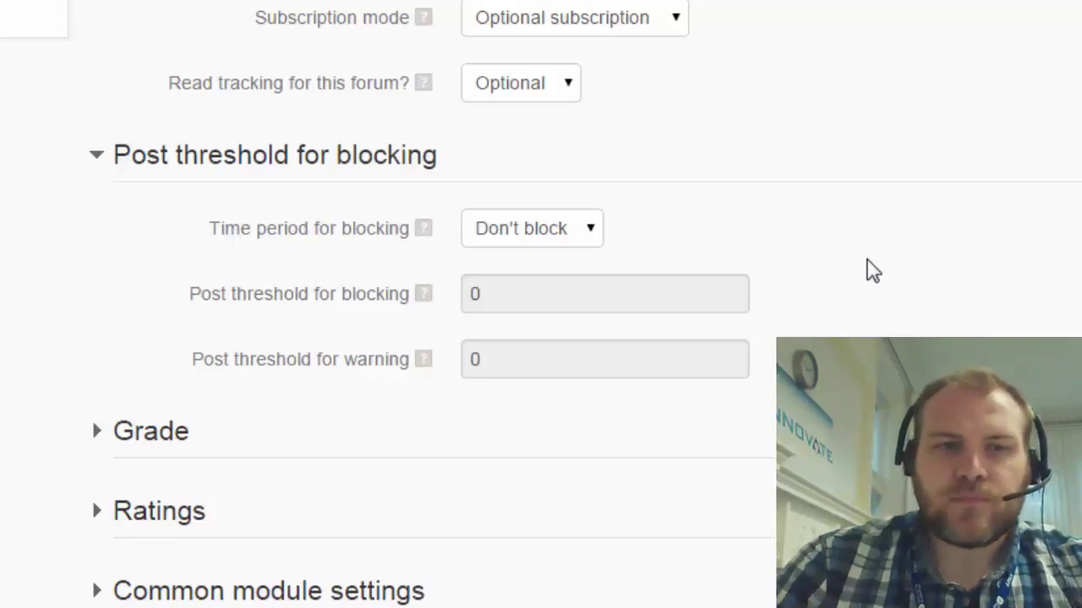
# Expand the grade settings, check the grade category options and read the grade category help.
pyautogui.click(138, 439)
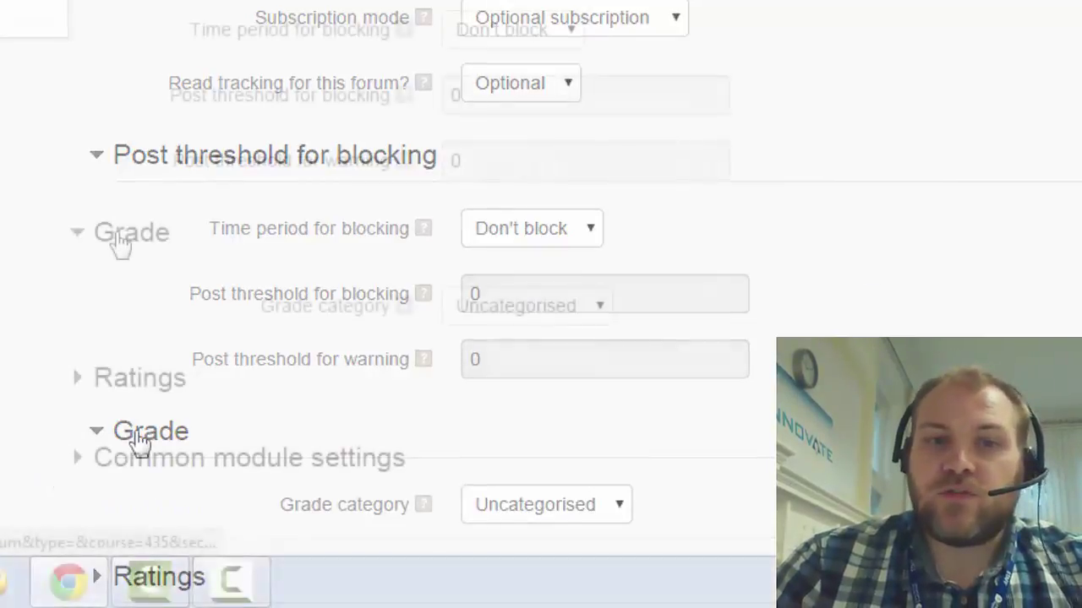
pyautogui.click(605, 309)
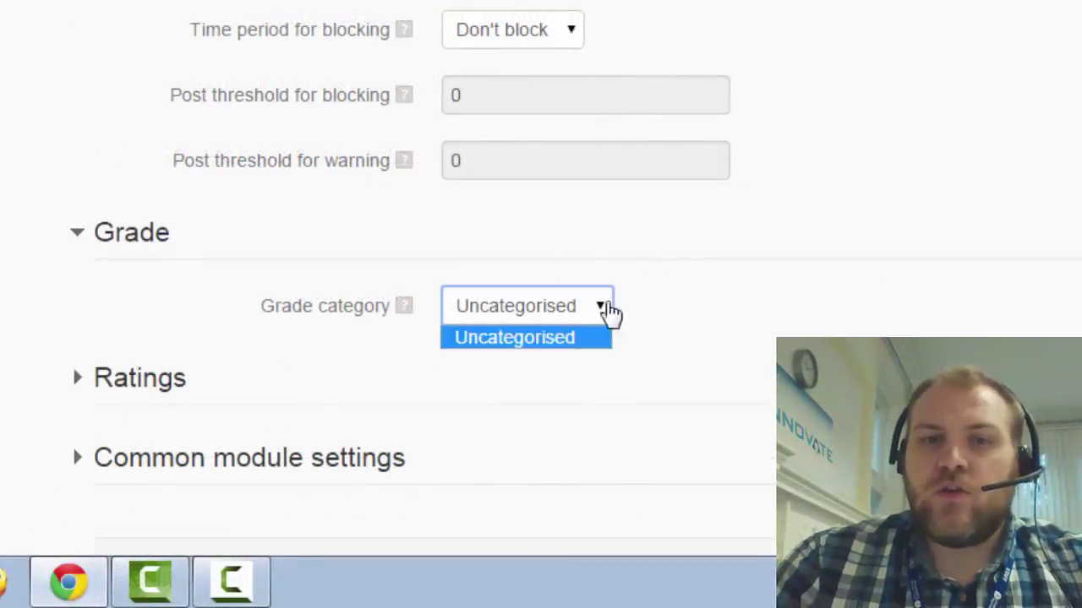
pyautogui.click(404, 308)
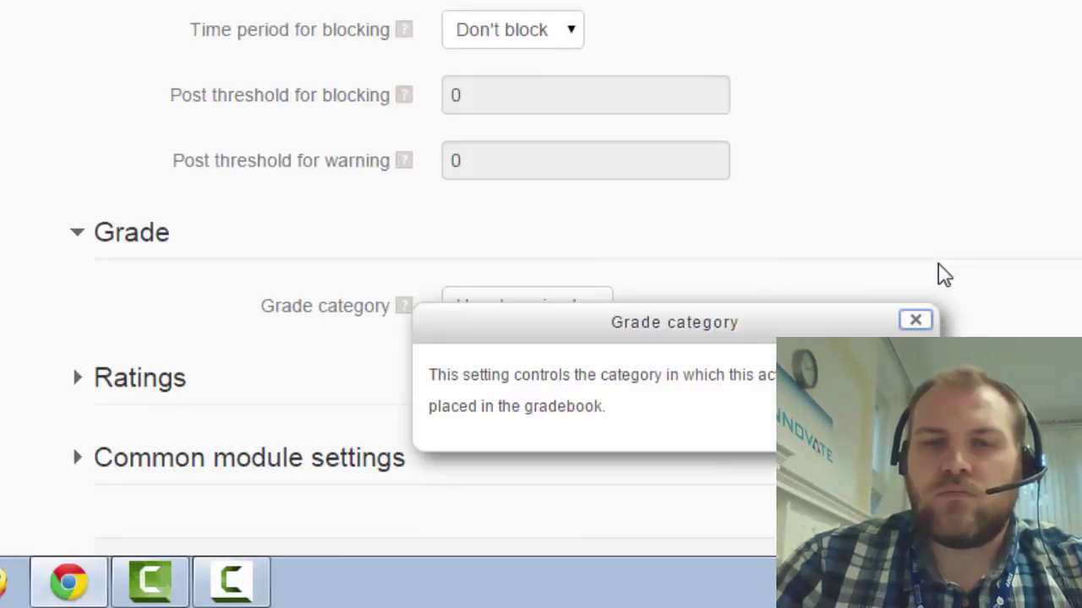
pyautogui.click(915, 320)
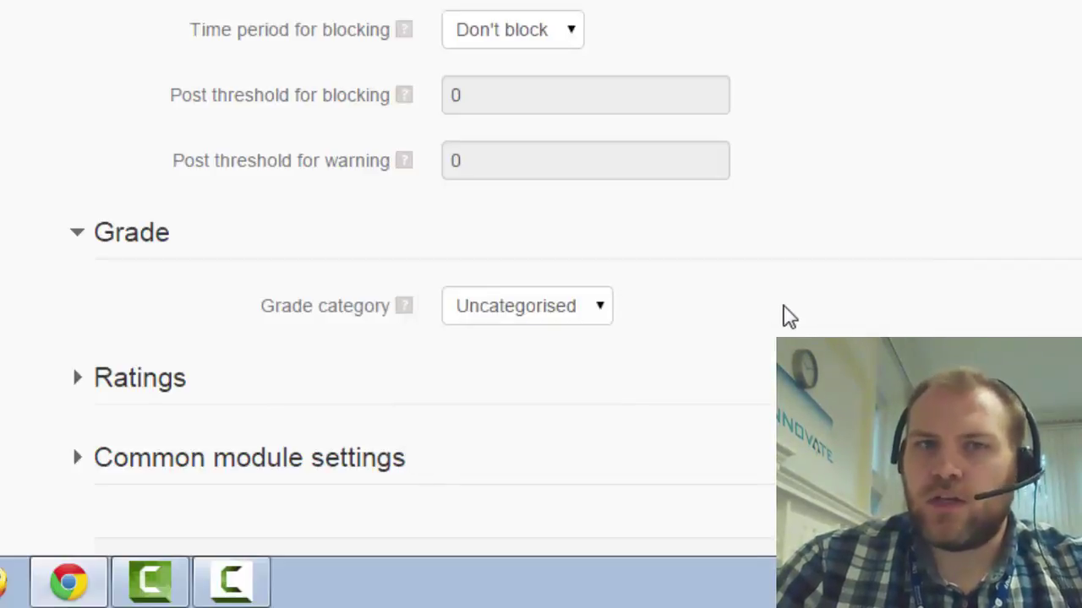
# Look through the ratings settings and the common module settings, leaving both sections collapsed.
pyautogui.scroll(-3, 790, 317)
pyautogui.click(135, 118)
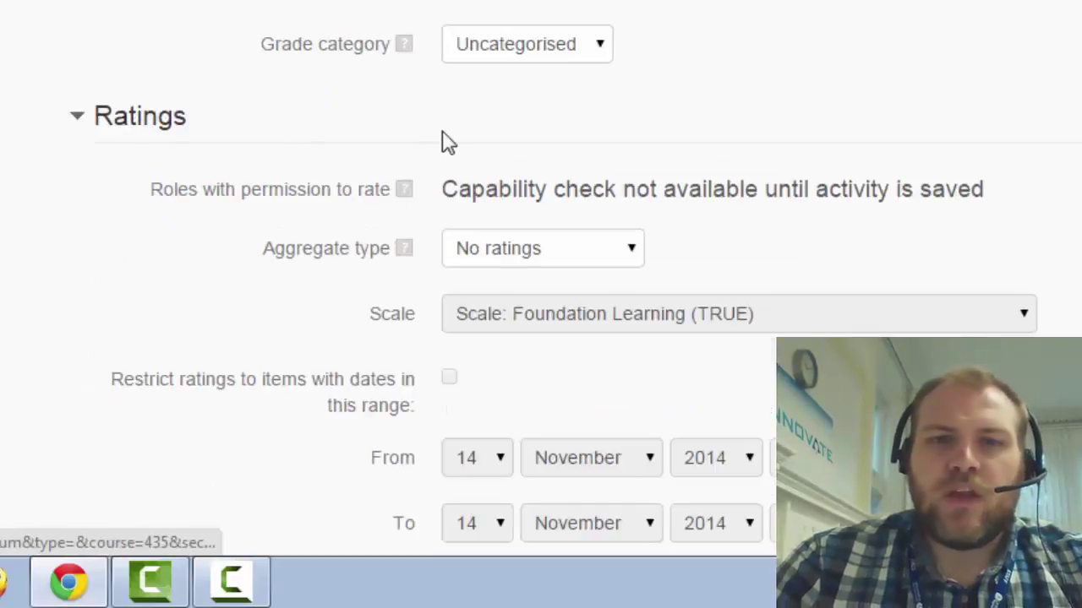
pyautogui.scroll(-3, 1031, 154)
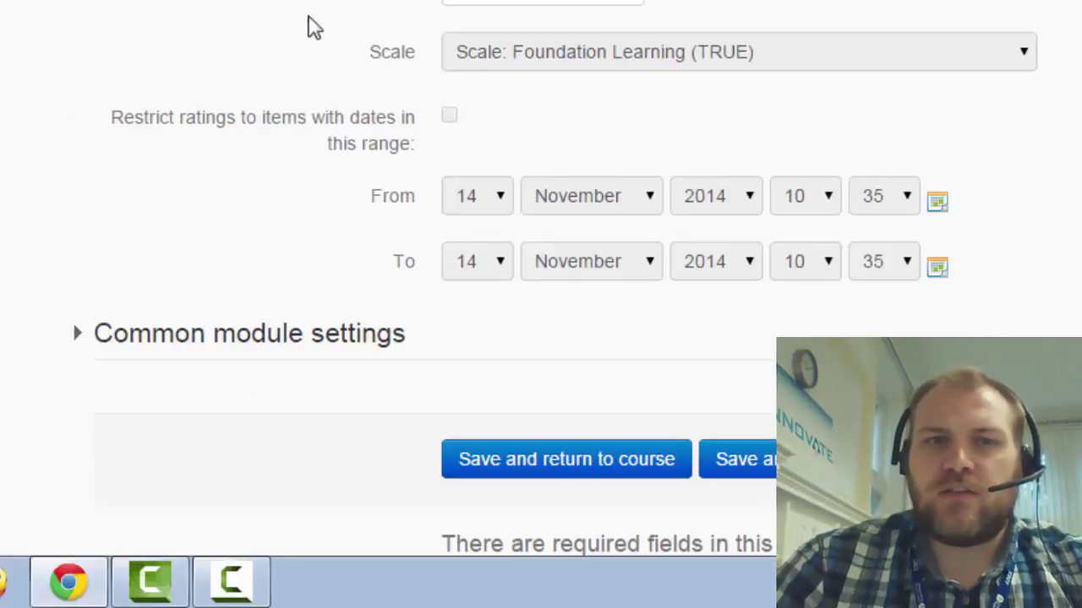
pyautogui.scroll(-3, 398, 180)
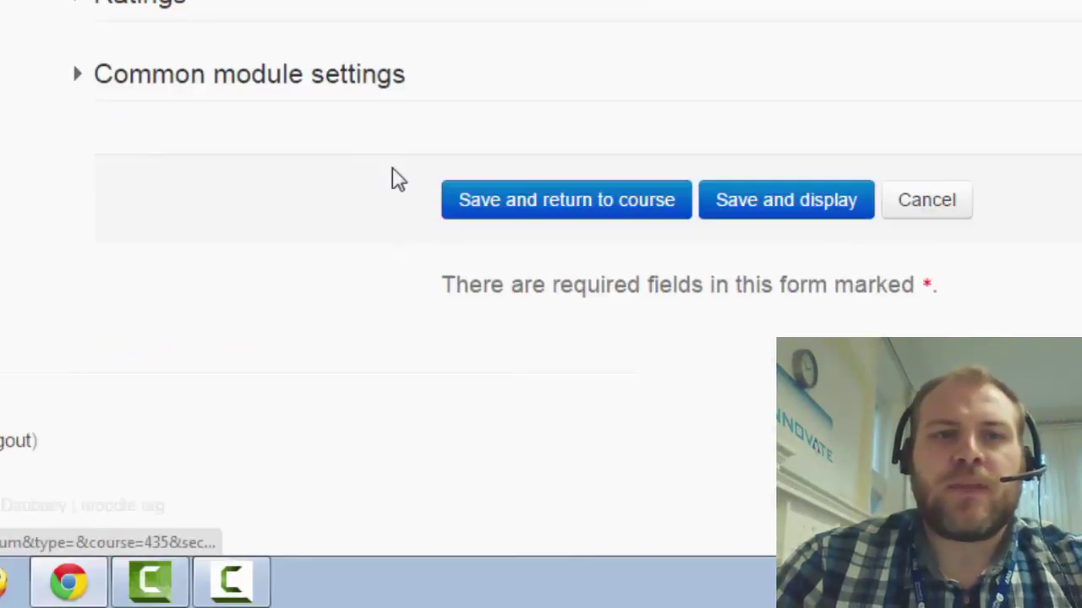
pyautogui.click(241, 81)
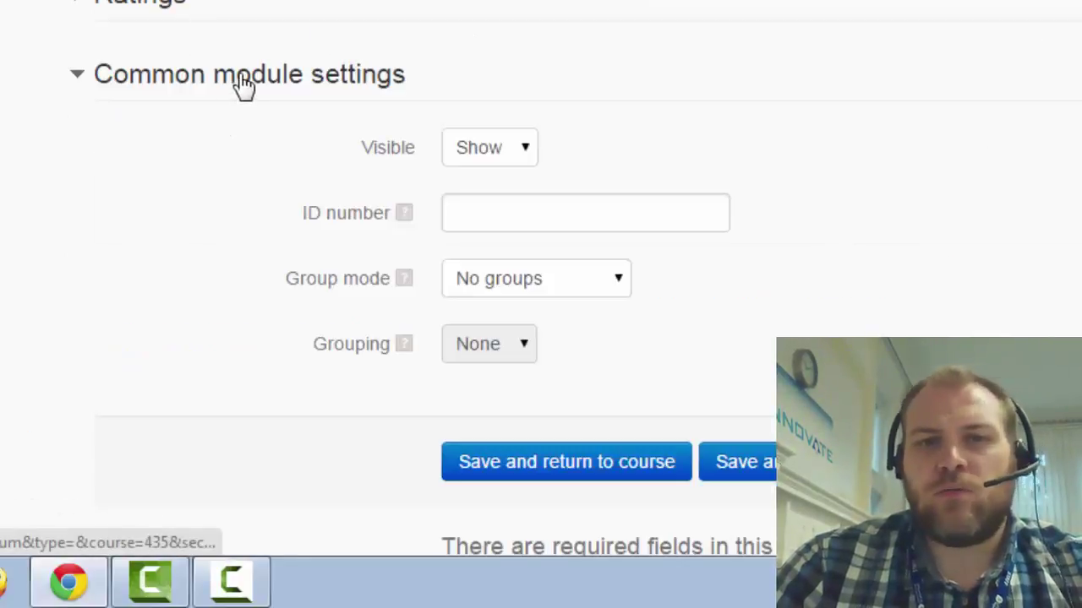
pyautogui.click(78, 85)
# Review the forum form from the name down, then save the forum and return to the course page.
pyautogui.scroll(14, 541, 169)
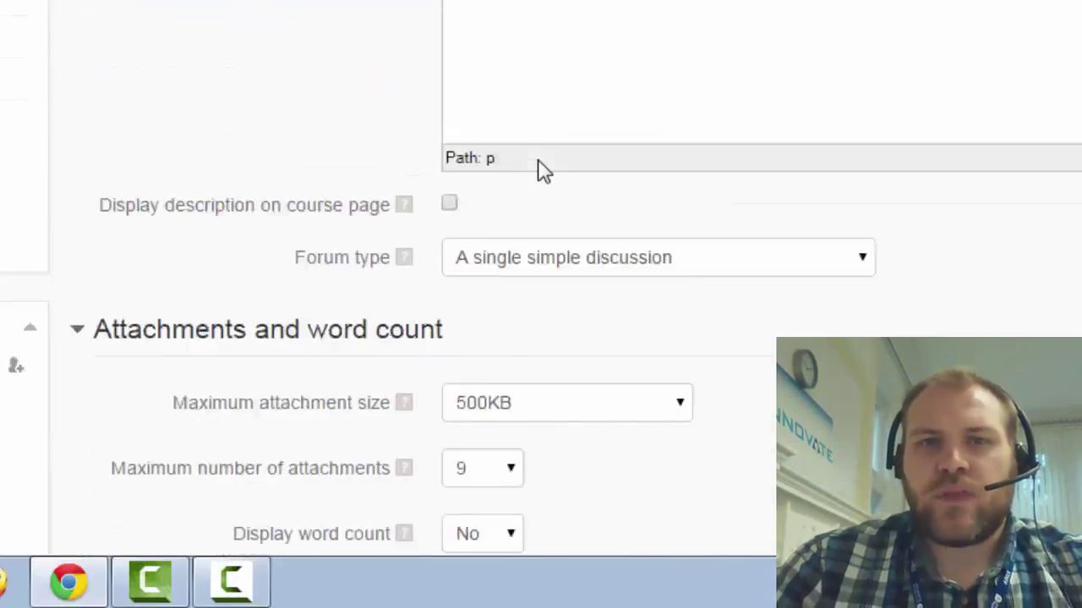
pyautogui.scroll(5, 544, 169)
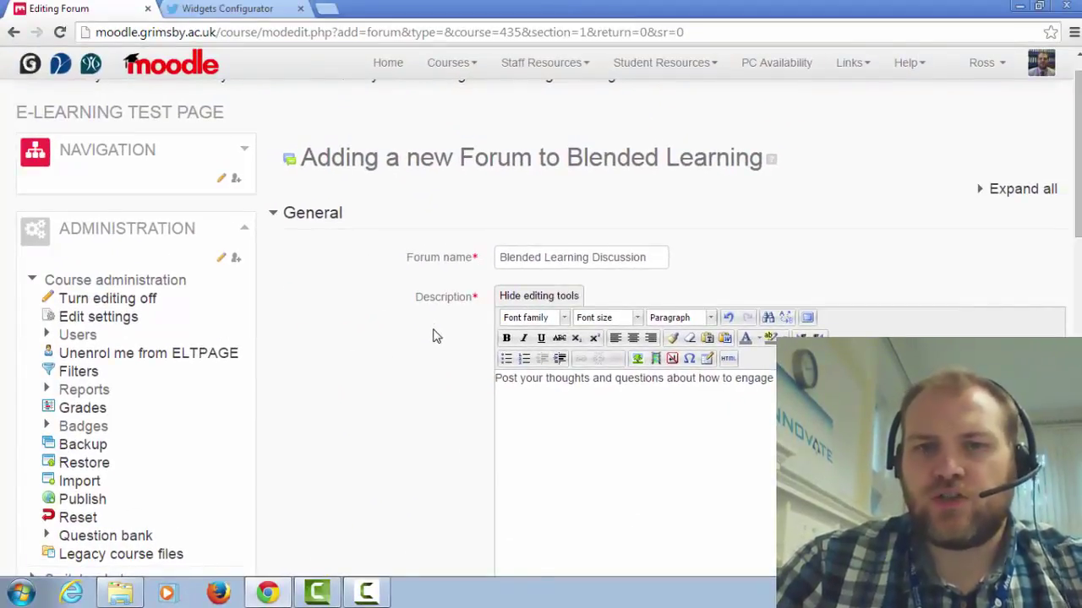
pyautogui.scroll(-2, 434, 334)
pyautogui.scroll(-4, 432, 336)
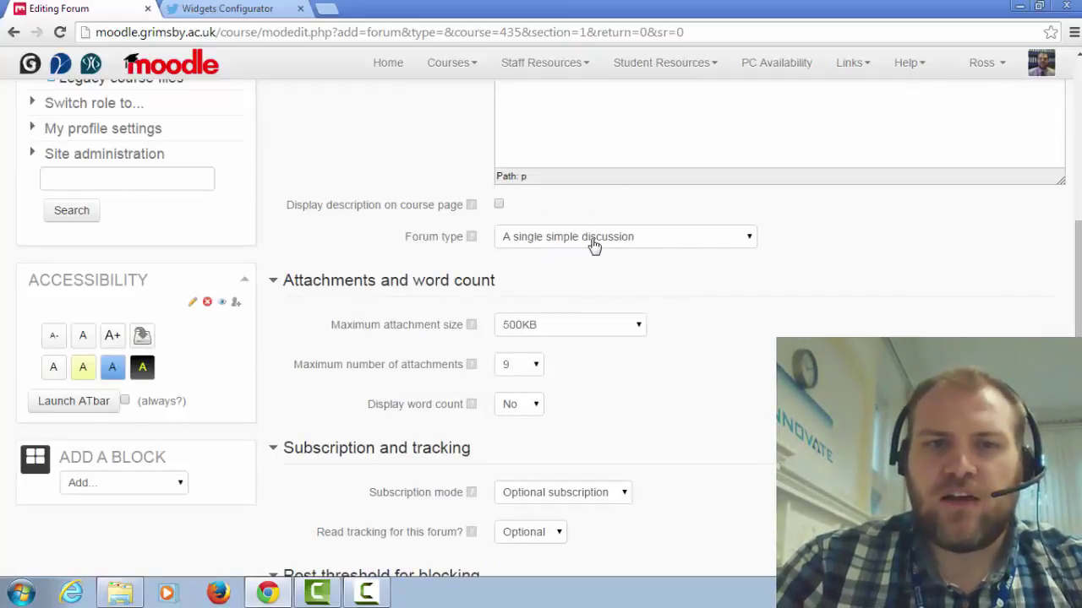
pyautogui.scroll(-1, 594, 245)
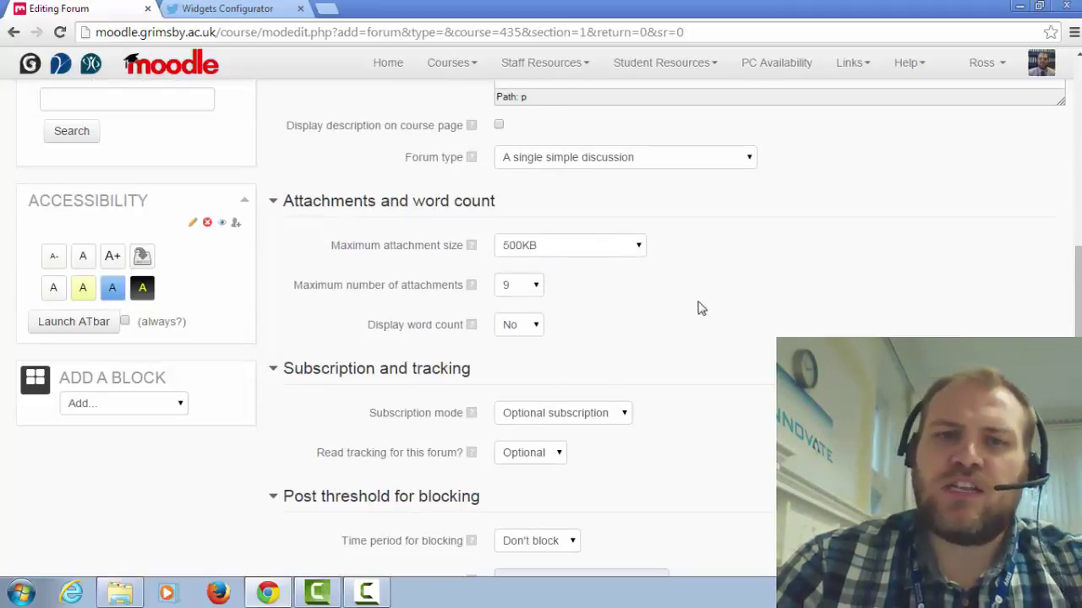
pyautogui.scroll(-1, 701, 306)
pyautogui.scroll(-5, 701, 350)
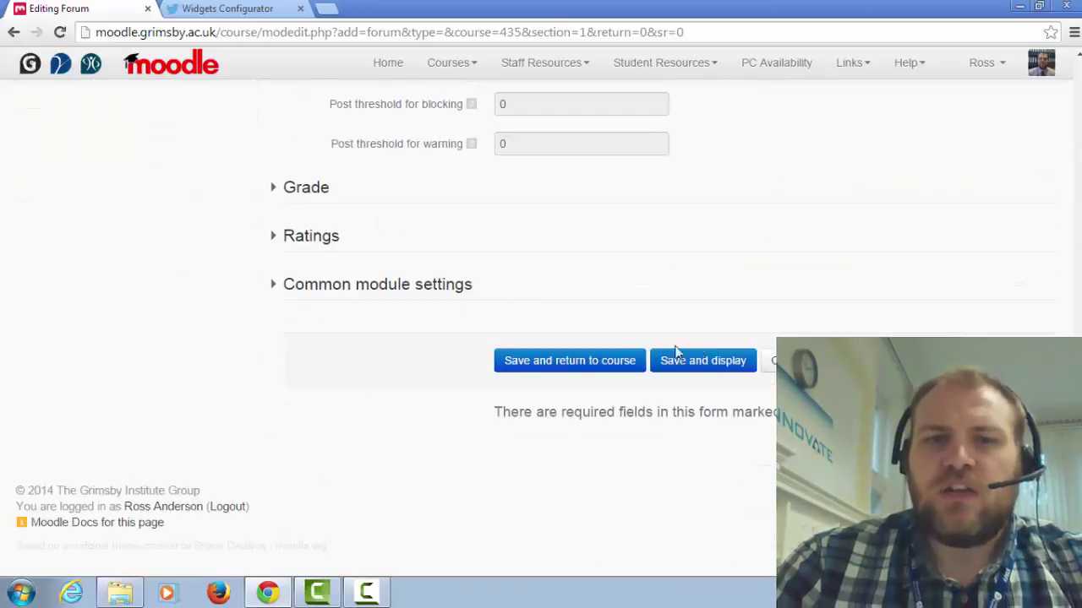
pyautogui.click(621, 369)
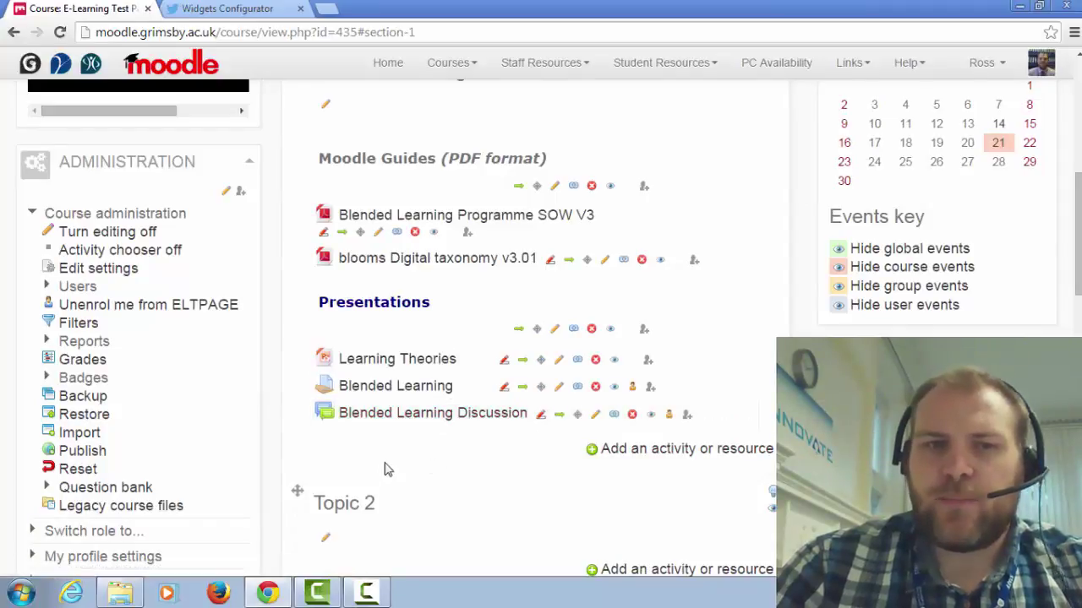
# In the Blended Learning Discussion forum, write the reply "I think that you should include a range of interactive media like videos and audio.".
pyautogui.click(430, 422)
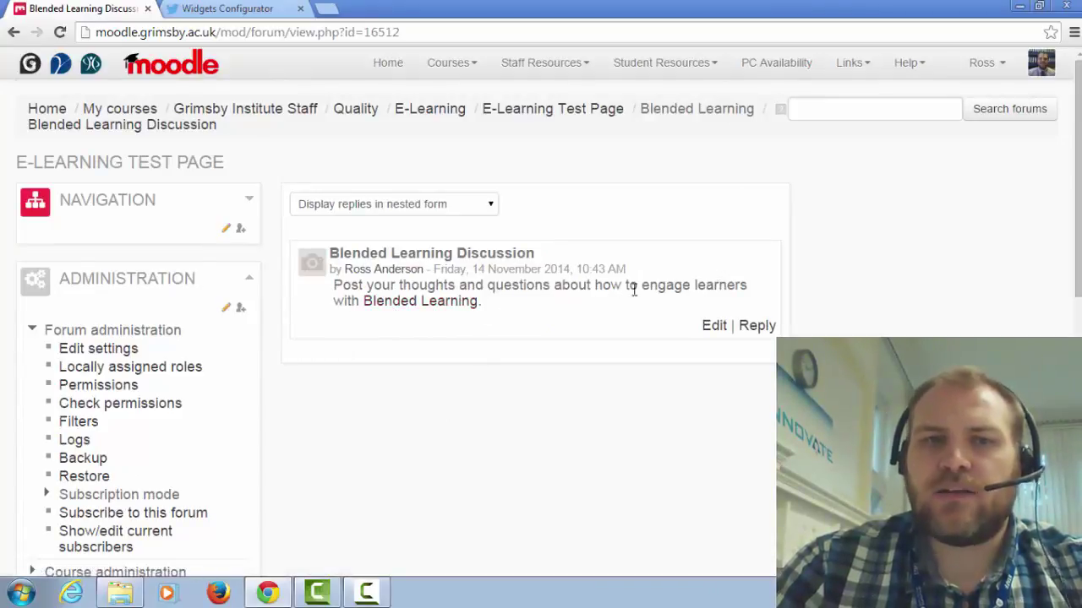
pyautogui.click(758, 328)
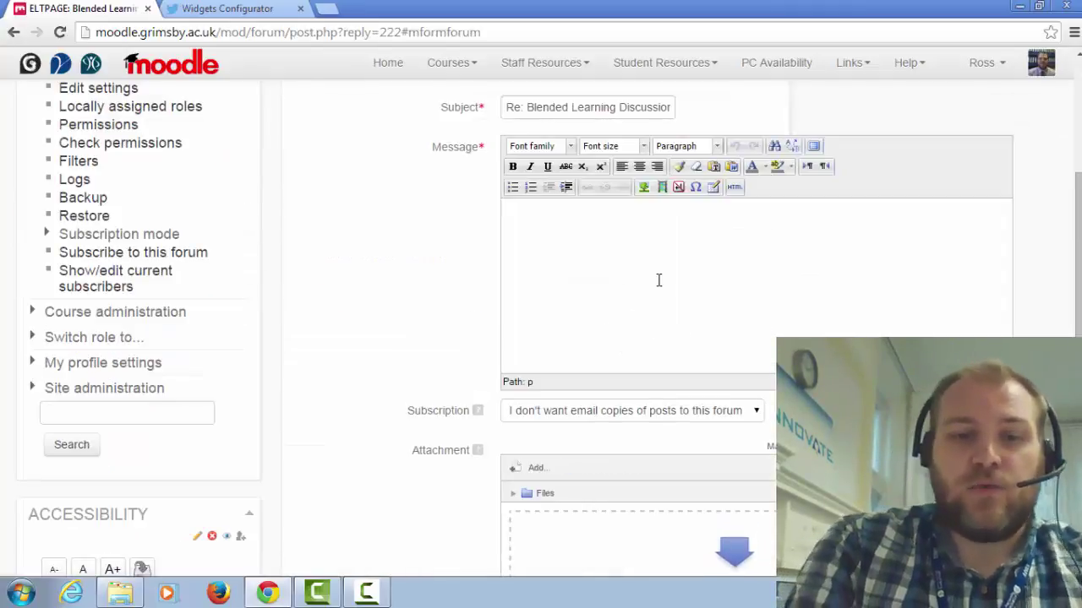
pyautogui.write('I th')
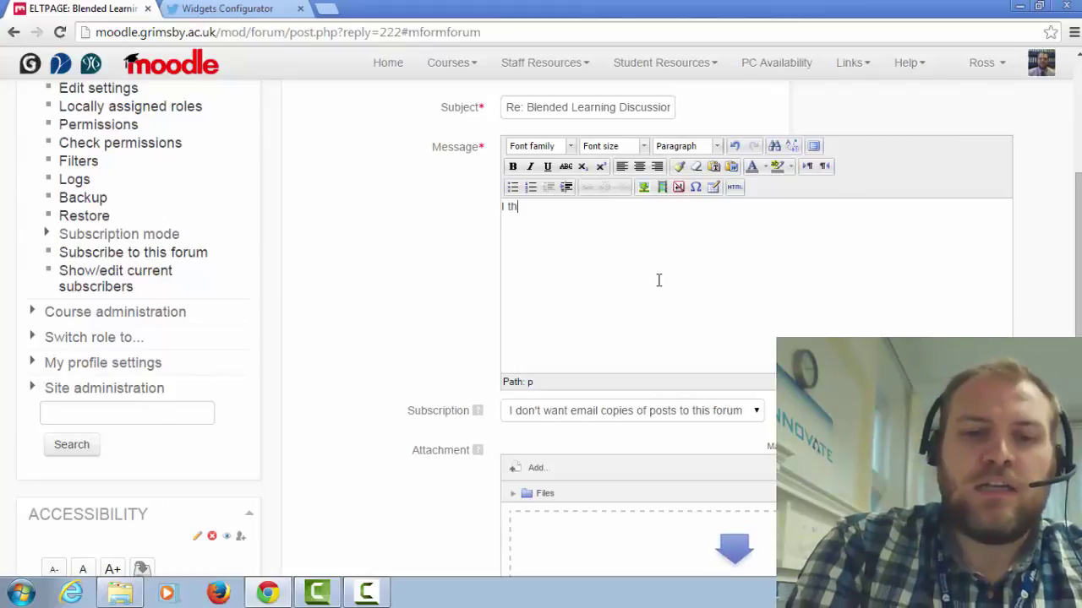
pyautogui.write('ink that')
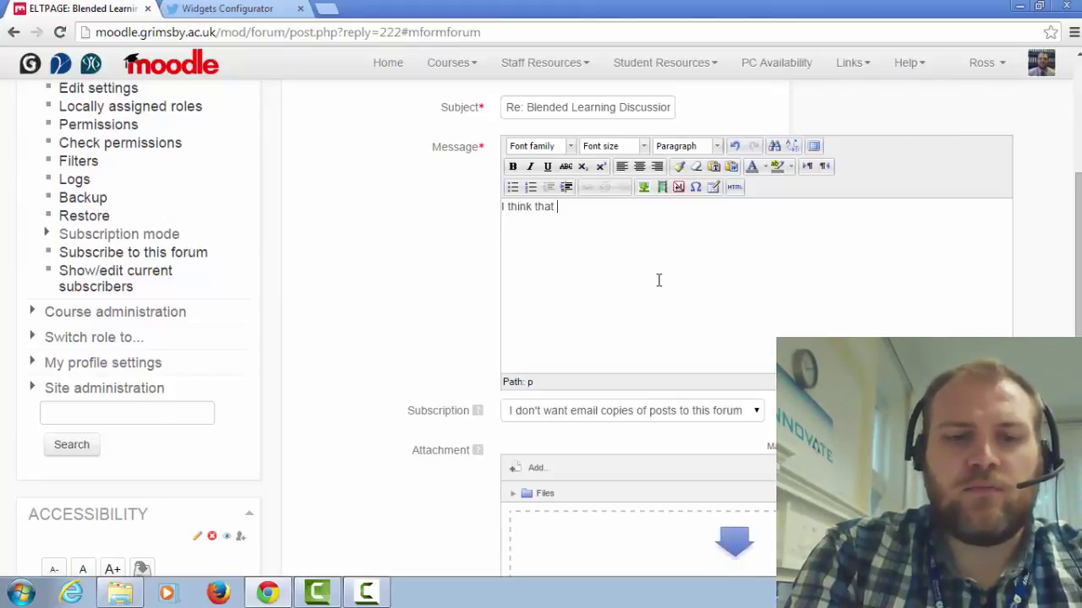
pyautogui.write(' you should ')
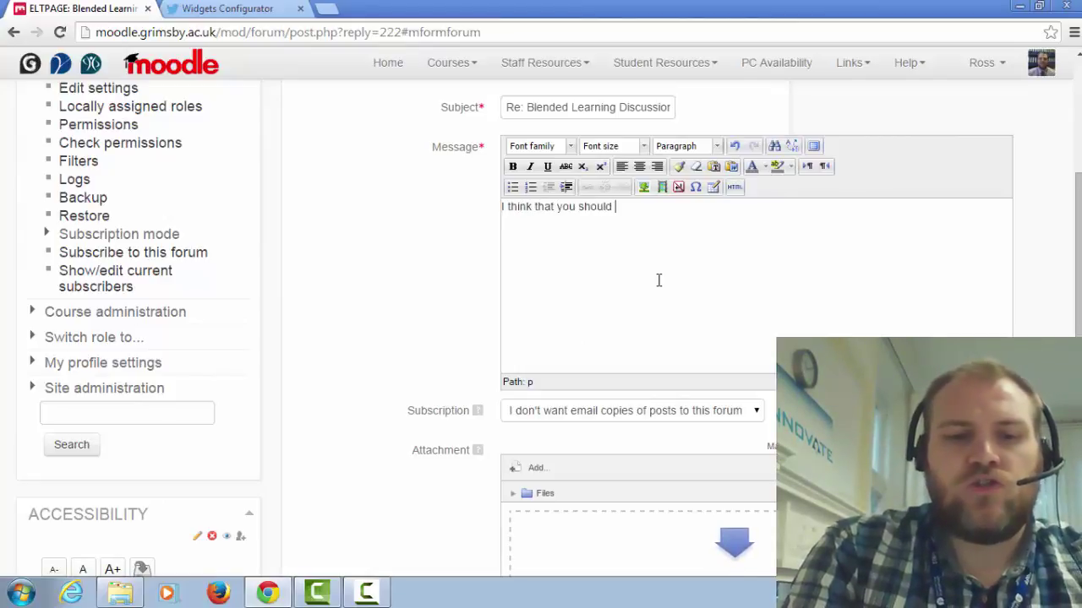
pyautogui.write('include a r')
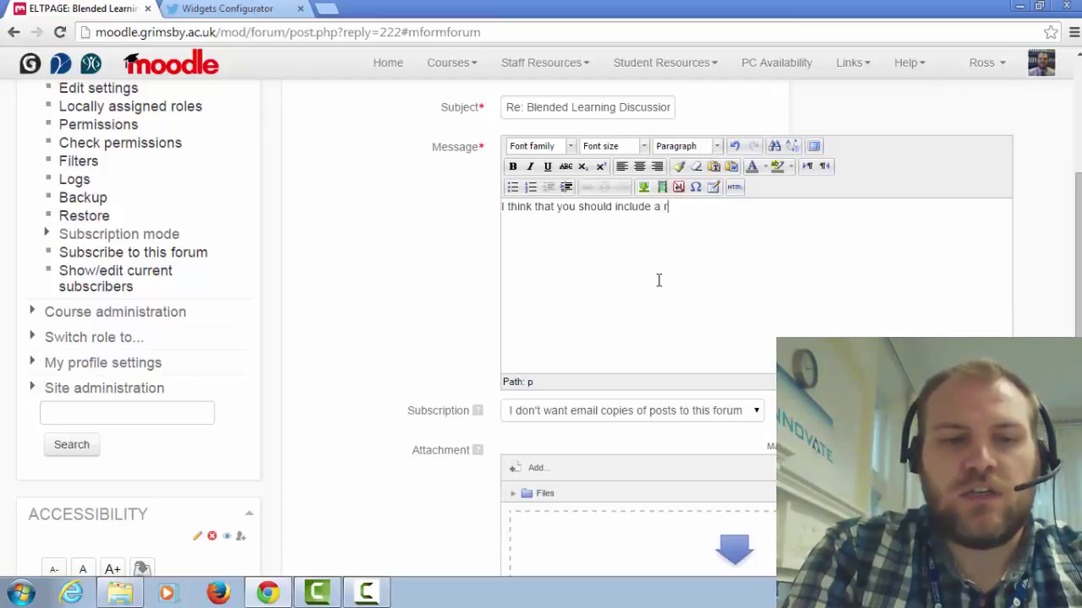
pyautogui.write('ange of int')
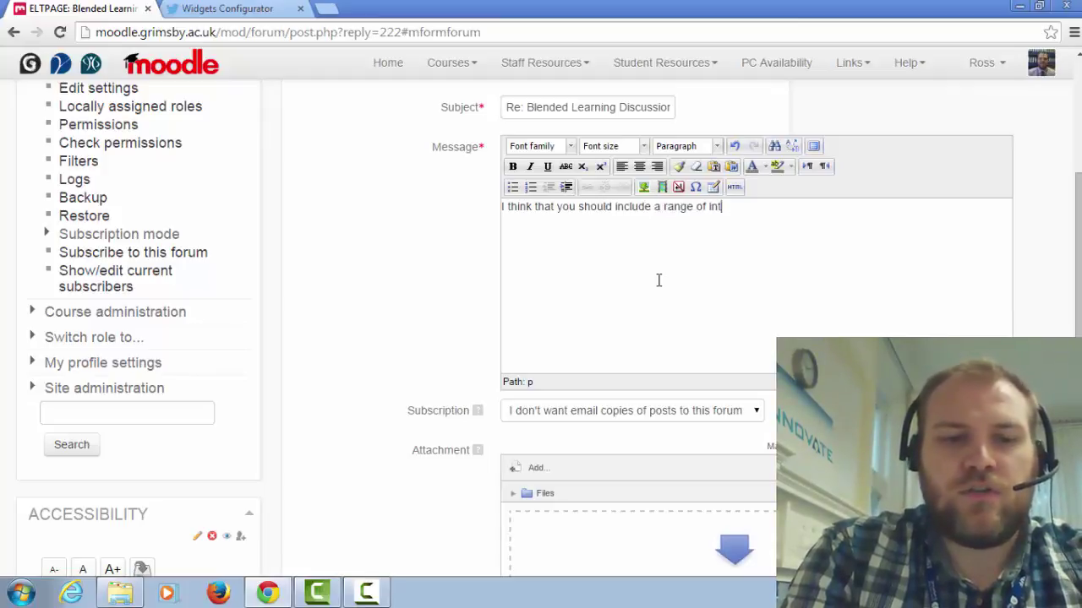
pyautogui.write('ereactive media i')
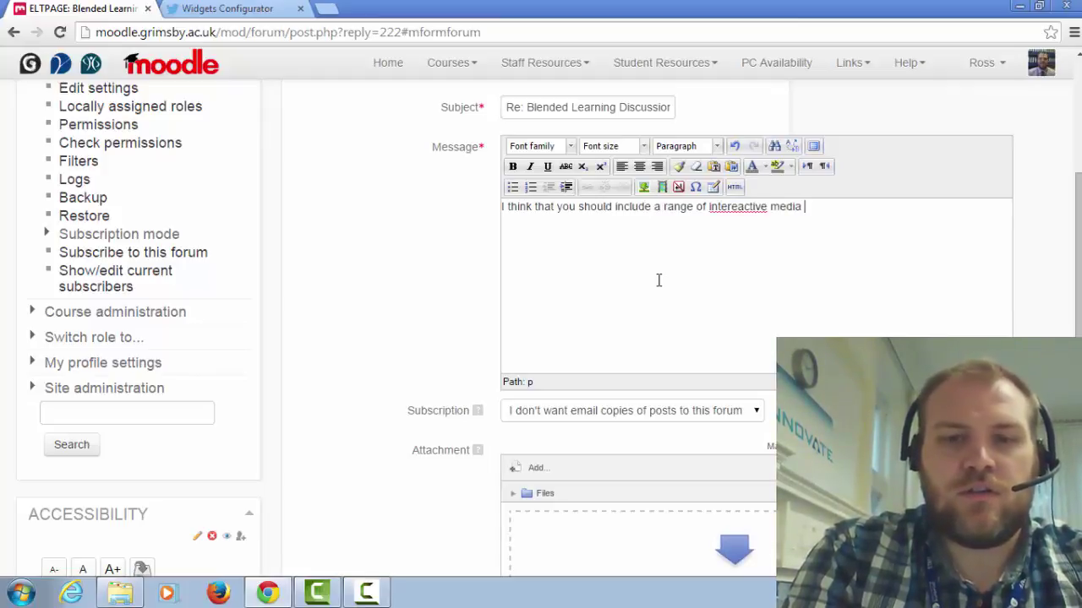
pyautogui.write('ike')
pyautogui.press('BackSpace')
pyautogui.press('BackSpace')
pyautogui.press('BackSpace')
pyautogui.press('BackSpace')
pyautogui.press('BackSpace')
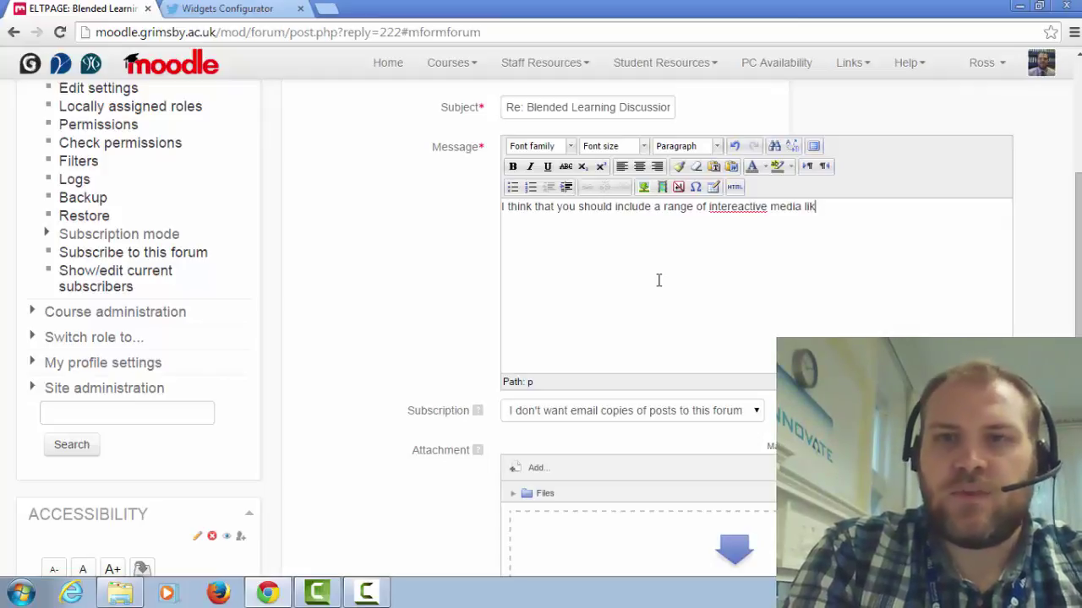
pyautogui.press('BackSpace')
pyautogui.press('BackSpace')
pyautogui.press('BackSpace')
pyautogui.press('BackSpace')
pyautogui.press('BackSpace')
pyautogui.press('BackSpace')
pyautogui.press('BackSpace')
pyautogui.press('BackSpace')
pyautogui.press('BackSpace')
pyautogui.press('BackSpace')
pyautogui.press('BackSpace')
pyautogui.press('BackSpace')
pyautogui.press('BackSpace')
pyautogui.press('BackSpace')
pyautogui.write('ra')
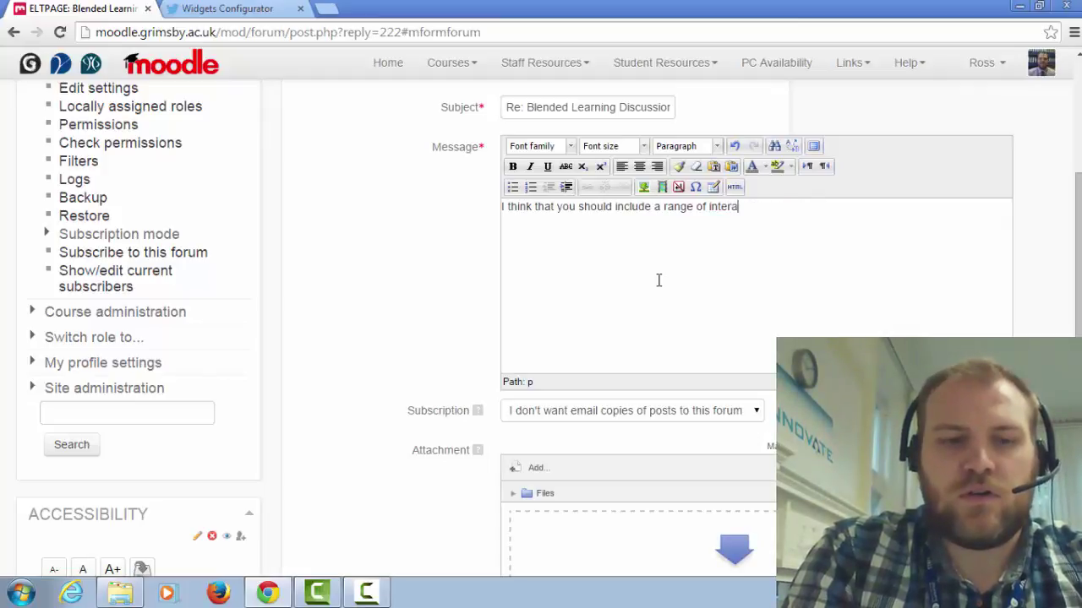
pyautogui.write('ctive media lik')
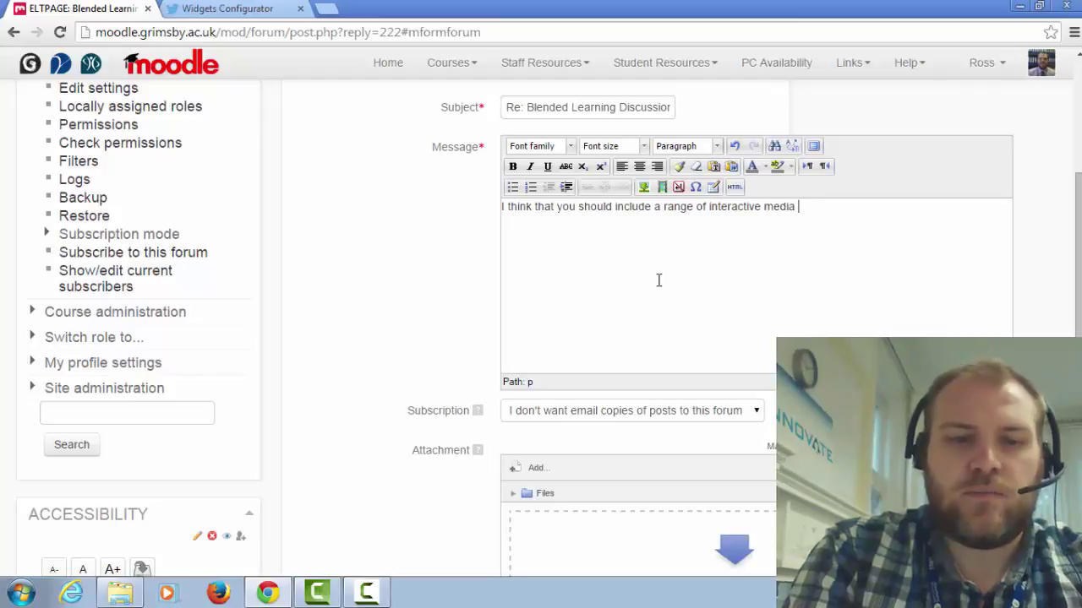
pyautogui.press('BackSpace')
pyautogui.press('BackSpace')
pyautogui.write('ke v')
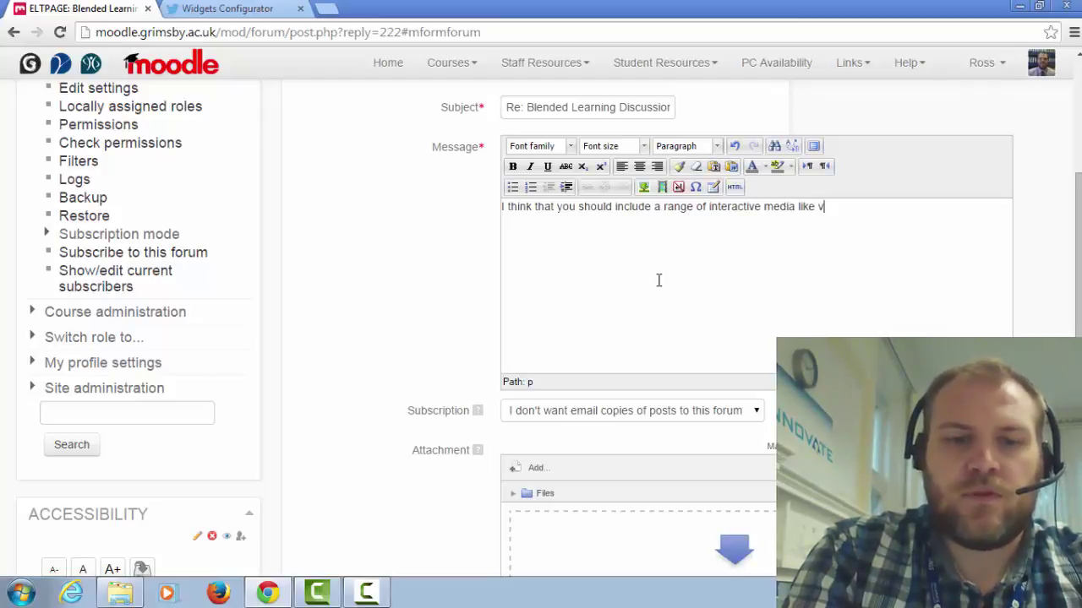
pyautogui.write('ideos and audio.')
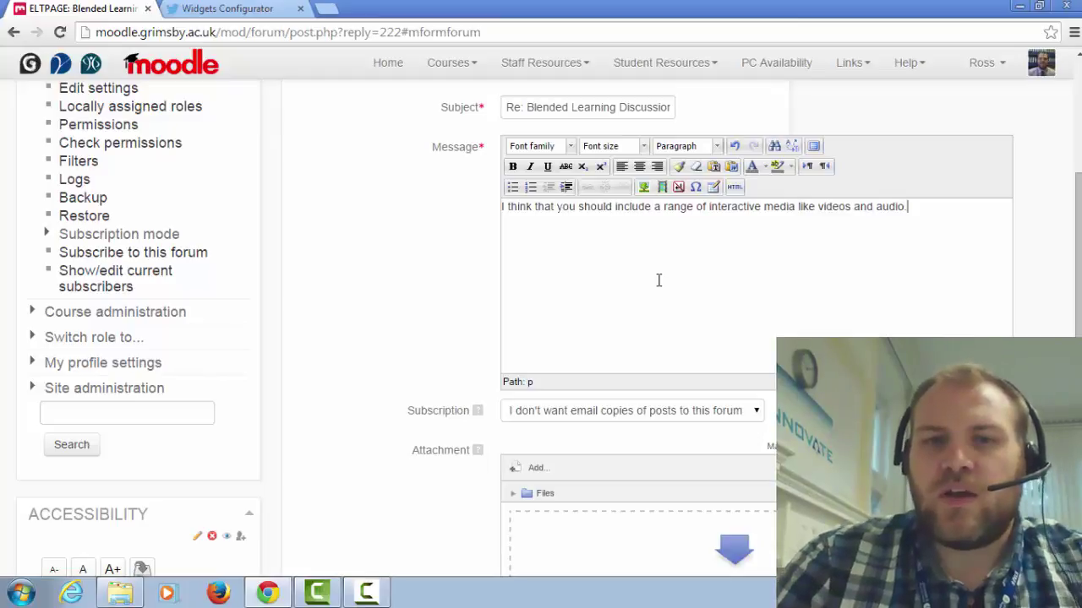
# Post the reply to the forum and view it beneath the original discussion post.
pyautogui.scroll(-3, 658, 280)
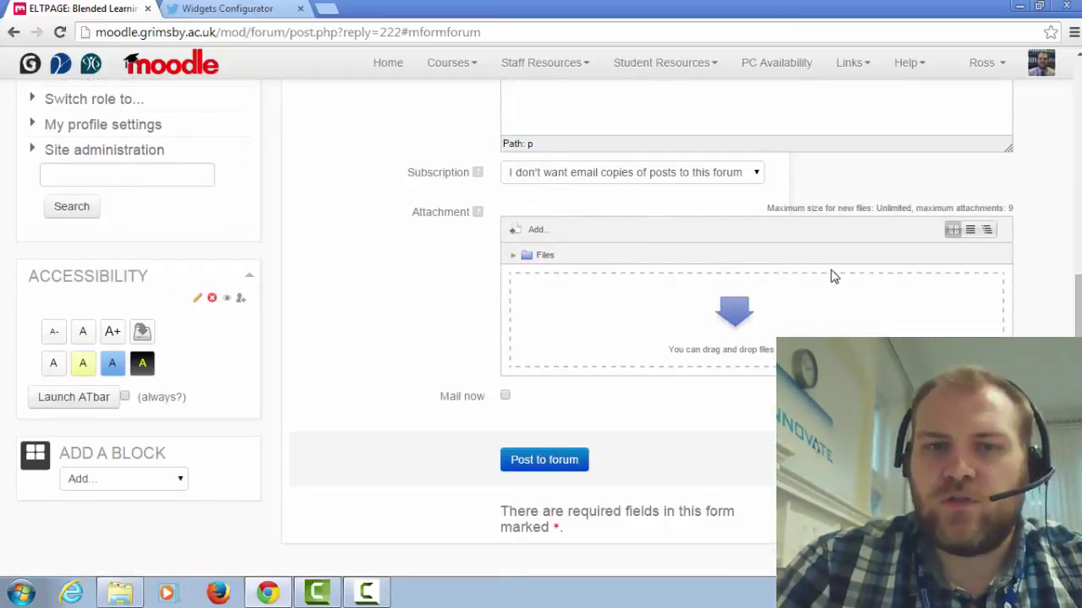
pyautogui.click(545, 465)
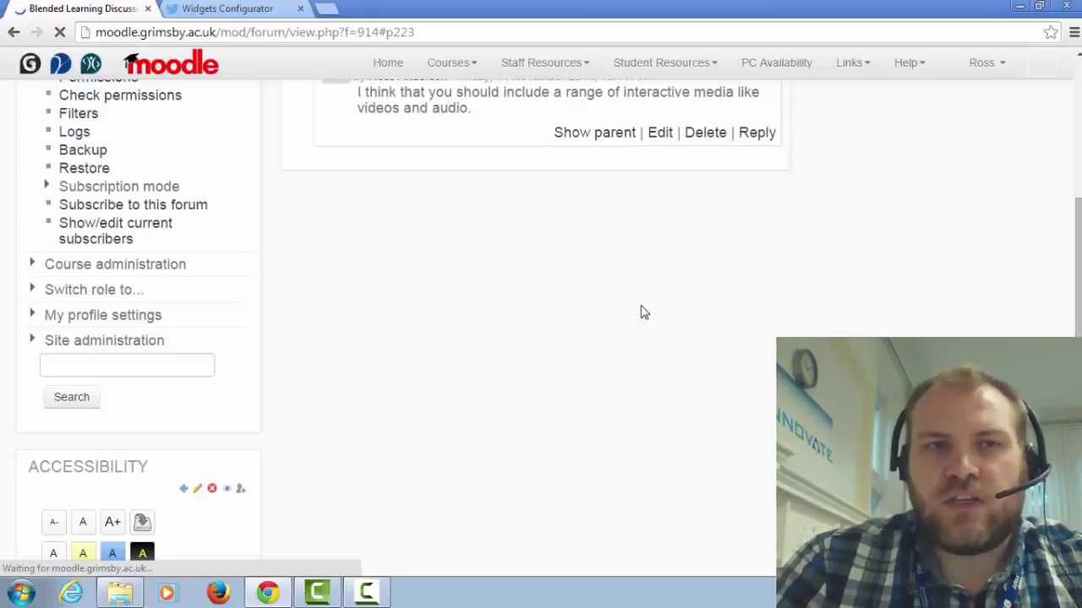
pyautogui.scroll(2, 648, 310)
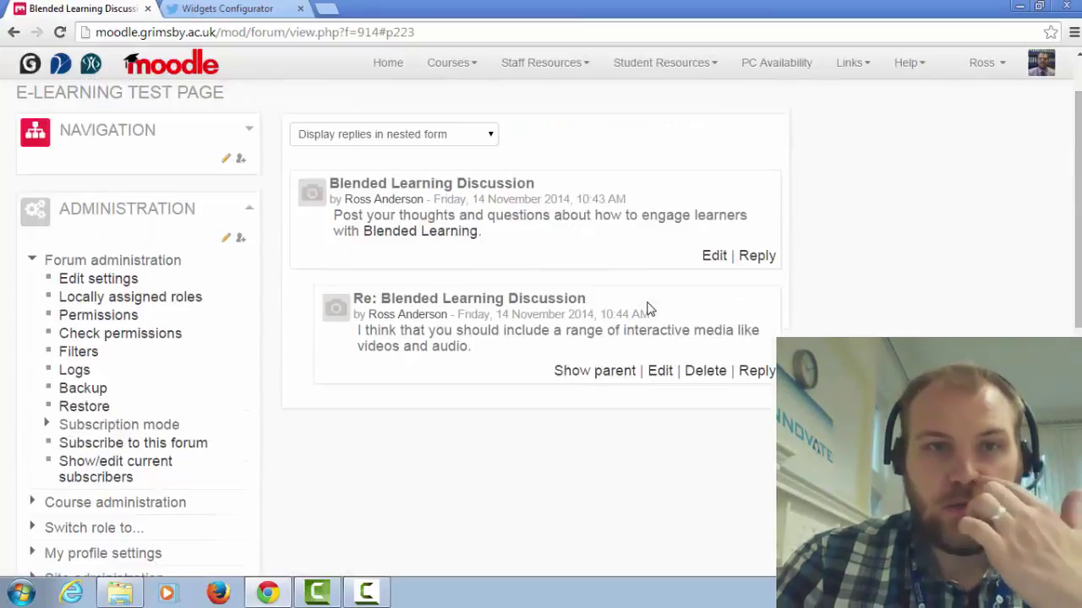